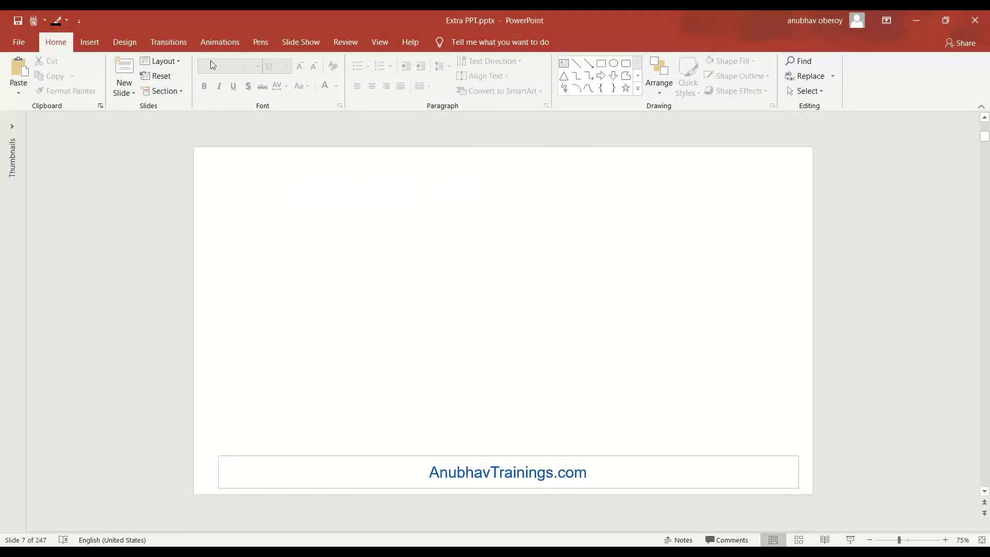
Pick the black pen and ink the table outline with a first column divider
click(260, 47)
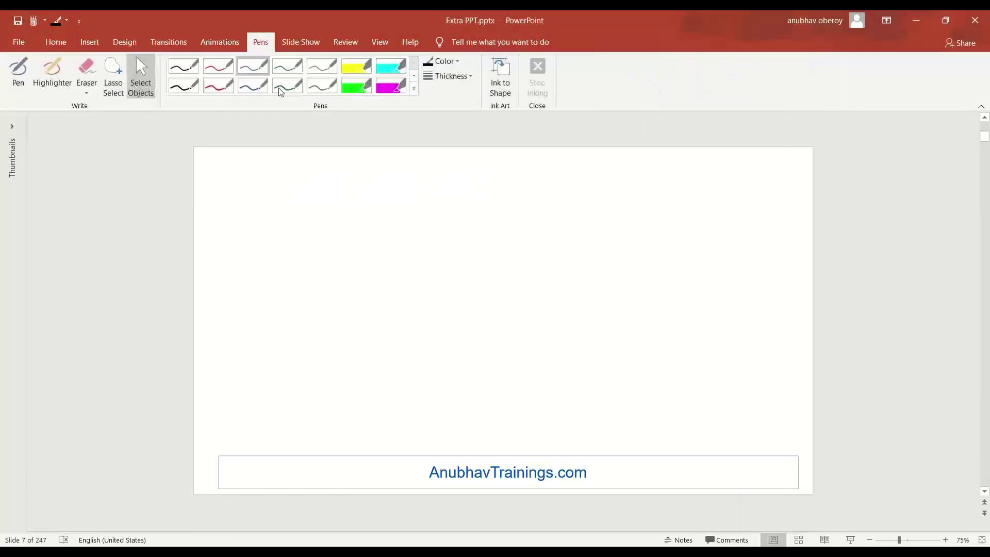
click(186, 86)
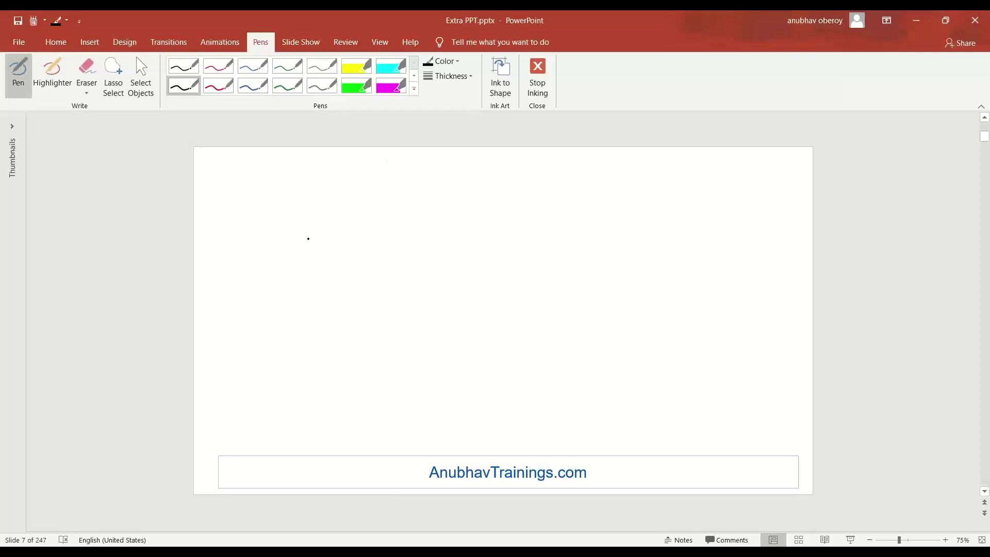
mouse_move(310, 235)
mouse_down()
mouse_move(313, 355)
mouse_move(379, 226)
mouse_move(592, 218)
mouse_move(620, 229)
mouse_move(636, 346)
mouse_move(304, 361)
mouse_up()
drag(366, 223, 378, 351)
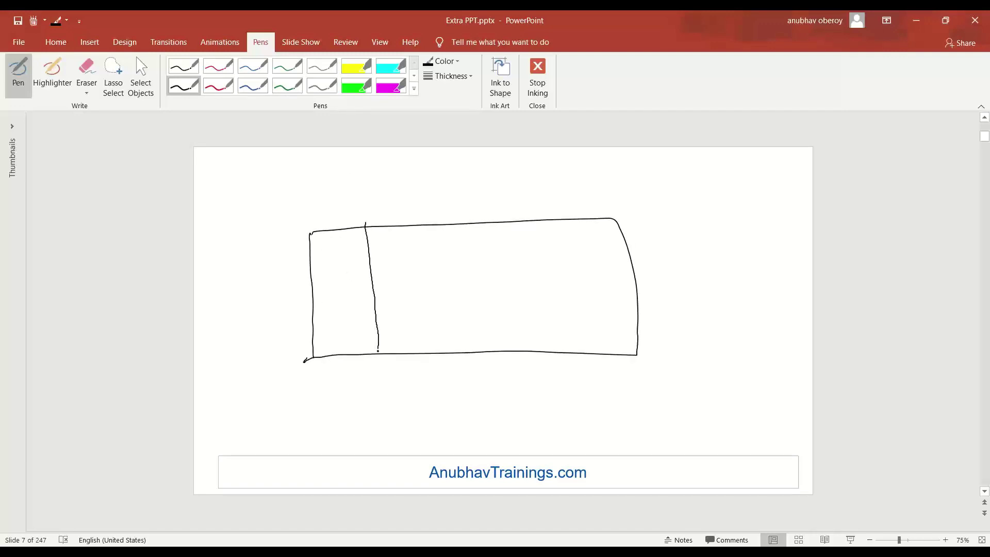
Handwrite the Country, Gross and Tax headings, adding column dividers between them
drag(321, 212, 315, 228)
mouse_move(324, 218)
mouse_down()
mouse_move(326, 227)
mouse_move(354, 222)
mouse_up()
drag(355, 216, 368, 237)
drag(431, 221, 447, 353)
drag(388, 209, 401, 220)
drag(408, 218, 459, 207)
mouse_move(453, 208)
mouse_down()
mouse_move(454, 223)
mouse_move(467, 221)
mouse_up()
drag(468, 213, 480, 222)
mouse_move(480, 213)
mouse_down()
mouse_move(507, 263)
mouse_move(511, 346)
mouse_up()
Handwrite the Profit and Newprofit headings with the last column divider
drag(509, 203, 511, 213)
drag(518, 212, 539, 222)
click(547, 210)
click(547, 216)
drag(536, 211, 559, 221)
mouse_move(553, 209)
mouse_down()
mouse_move(571, 225)
mouse_move(576, 351)
mouse_up()
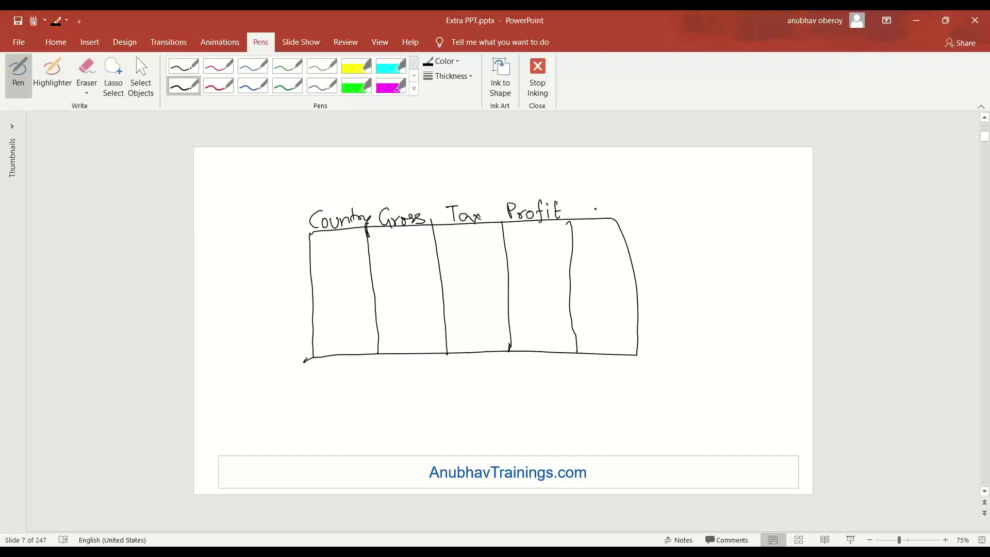
mouse_move(581, 219)
mouse_down()
mouse_move(622, 207)
mouse_move(625, 220)
mouse_move(644, 208)
mouse_up()
mouse_move(652, 221)
mouse_down()
mouse_move(658, 196)
mouse_move(658, 208)
mouse_up()
drag(661, 208, 666, 219)
drag(660, 208, 669, 208)
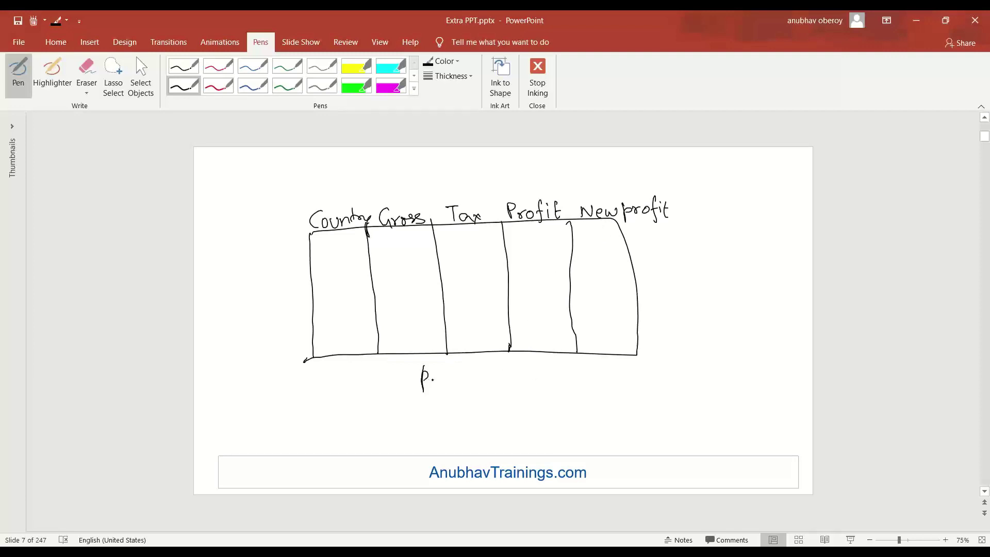
Ink 'Profit = Gross - Tax' below the table with a '>10%' note under it
drag(432, 388, 440, 377)
mouse_move(445, 378)
mouse_down()
mouse_move(456, 393)
mouse_move(464, 380)
mouse_up()
drag(468, 377, 474, 388)
drag(469, 379, 498, 377)
mouse_move(493, 382)
mouse_down()
mouse_move(528, 372)
mouse_move(515, 372)
mouse_move(515, 385)
mouse_move(541, 383)
mouse_move(613, 367)
mouse_up()
mouse_move(605, 368)
mouse_down()
mouse_move(603, 386)
mouse_move(629, 386)
mouse_up()
drag(630, 375, 622, 386)
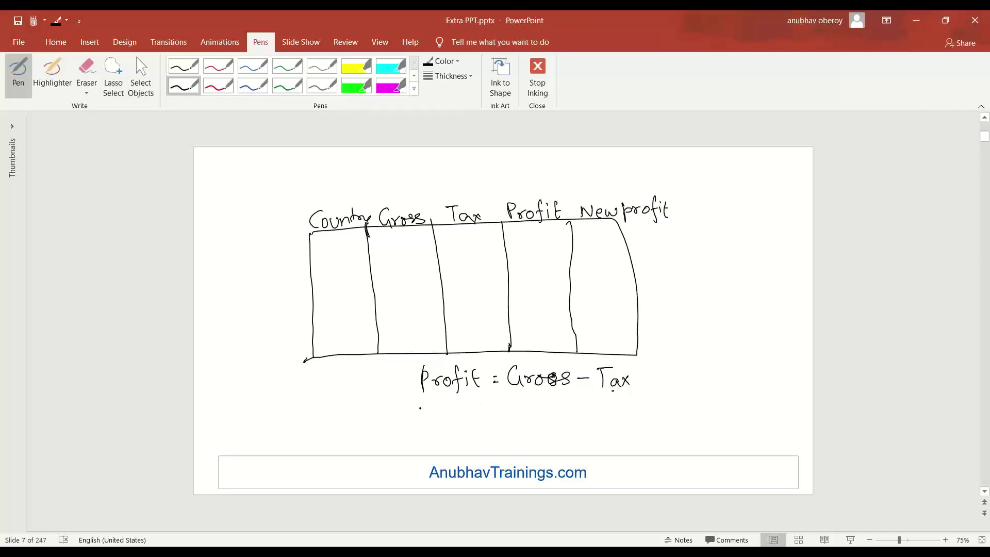
mouse_move(422, 398)
mouse_down()
mouse_move(421, 413)
mouse_move(458, 401)
mouse_up()
mouse_move(470, 400)
mouse_down()
mouse_move(465, 413)
mouse_move(475, 408)
mouse_up()
Begin the second formula: 'Newprofit = Gross - (tax +'
mouse_move(422, 433)
mouse_down()
mouse_move(454, 431)
mouse_move(464, 447)
mouse_move(481, 428)
mouse_move(493, 444)
mouse_up()
drag(490, 433, 527, 427)
drag(522, 434, 527, 433)
mouse_move(552, 420)
mouse_down()
mouse_move(543, 424)
mouse_move(557, 433)
mouse_up()
drag(559, 435, 571, 426)
drag(578, 425, 591, 434)
click(611, 426)
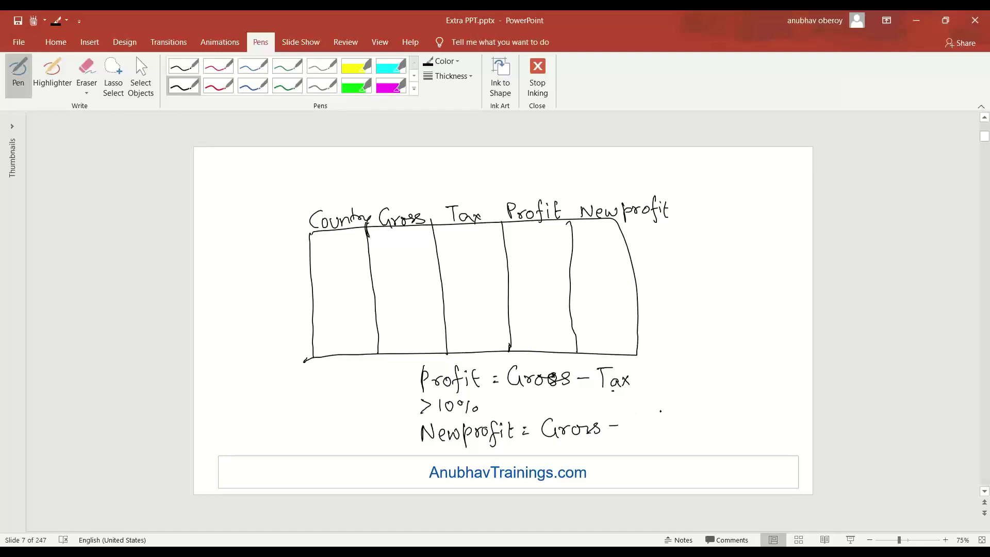
mouse_move(637, 412)
mouse_down()
mouse_move(633, 431)
mouse_move(648, 425)
mouse_up()
drag(645, 418, 668, 425)
mouse_move(669, 416)
mouse_down()
mouse_move(669, 425)
mouse_move(701, 415)
mouse_move(732, 424)
mouse_up()
click(693, 412)
click(693, 420)
Complete the formula with the fraction (100+inc%)/100 and closing bracket
drag(743, 413, 752, 413)
drag(758, 417, 794, 420)
drag(803, 408, 811, 418)
drag(819, 414, 822, 422)
mouse_move(730, 429)
mouse_down()
mouse_move(801, 424)
mouse_move(756, 443)
mouse_up()
drag(764, 434, 773, 436)
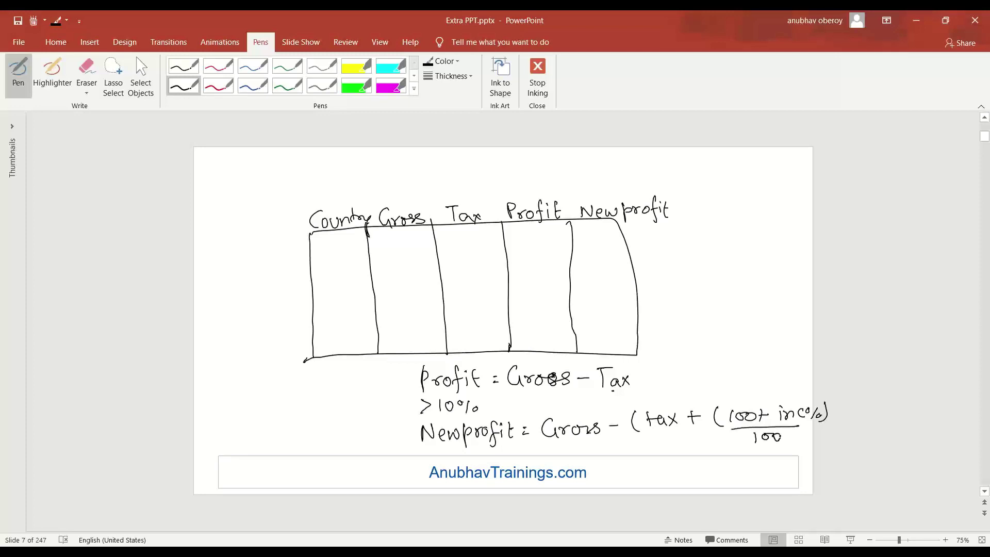
drag(826, 417, 818, 443)
Draw an arrow pointing at inc% and label it 'Variable'
mouse_move(774, 374)
mouse_down()
mouse_move(786, 401)
mouse_move(794, 392)
mouse_up()
drag(730, 355, 766, 368)
click(779, 368)
drag(776, 362, 791, 369)
drag(794, 365, 802, 368)
drag(731, 378, 785, 377)
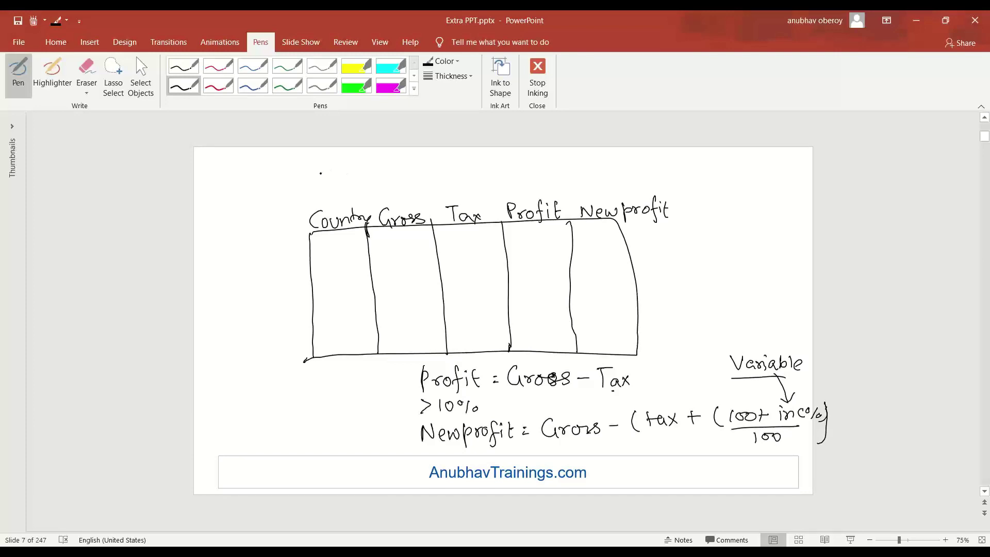
Sketch a 0–100 slider track above the table with its handle at 10
mouse_move(320, 173)
mouse_down()
mouse_move(511, 166)
mouse_move(511, 176)
mouse_up()
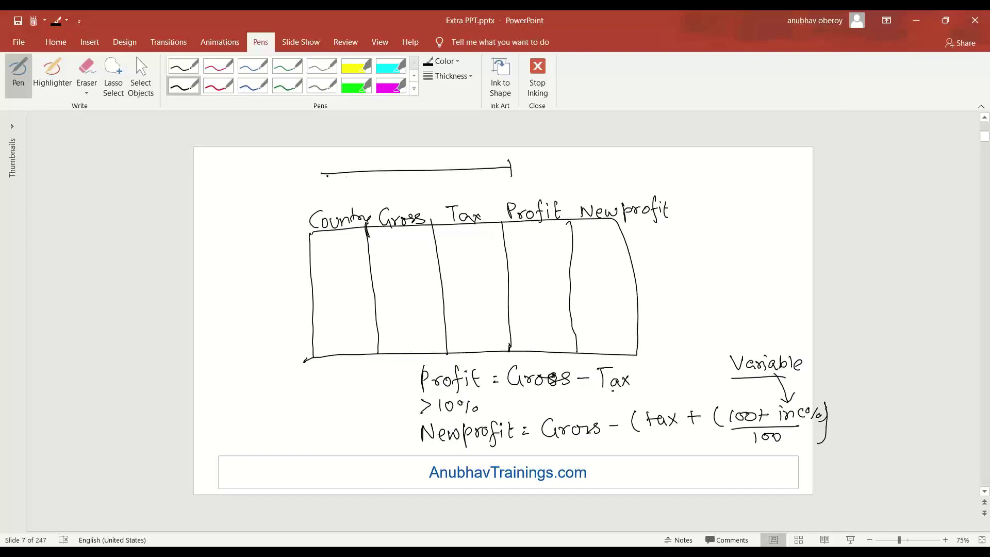
mouse_move(320, 185)
mouse_down()
mouse_move(319, 164)
mouse_move(314, 188)
mouse_up()
drag(508, 182, 509, 190)
drag(516, 182, 525, 183)
click(369, 170)
drag(369, 152, 368, 152)
Sketch placeholder dashes in the Newprofit column
drag(581, 229, 599, 229)
mouse_move(582, 253)
mouse_down()
mouse_move(598, 253)
mouse_move(602, 270)
mouse_up()
drag(599, 315, 609, 314)
drag(597, 329, 610, 328)
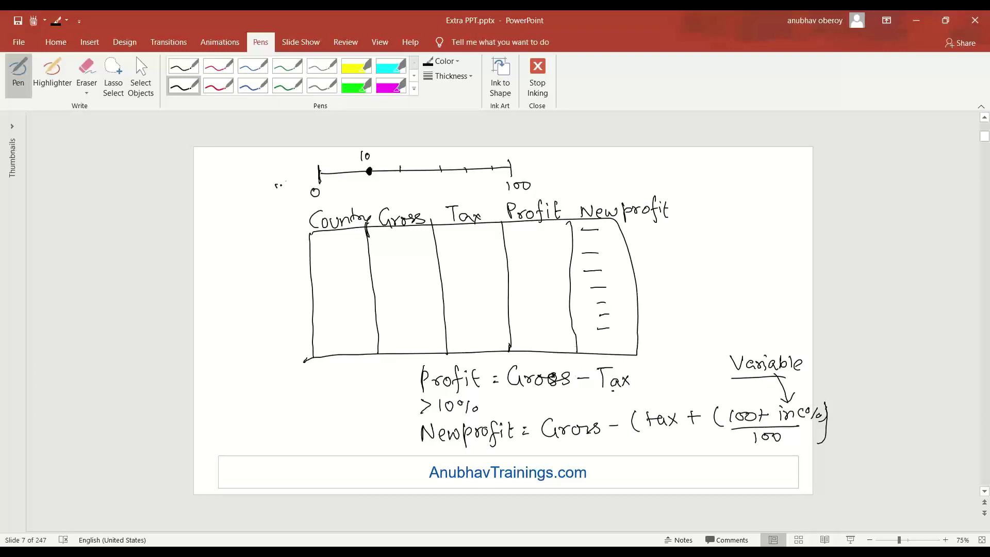
Sketch a check mark, input box, checkbox and radio-button groups, then stop inking
drag(281, 185, 294, 176)
drag(604, 157, 569, 175)
mouse_move(673, 162)
mouse_down()
mouse_move(644, 176)
mouse_move(685, 174)
mouse_move(681, 161)
mouse_move(678, 170)
mouse_move(771, 170)
mouse_move(745, 208)
mouse_move(725, 201)
mouse_move(728, 179)
mouse_move(740, 200)
mouse_up()
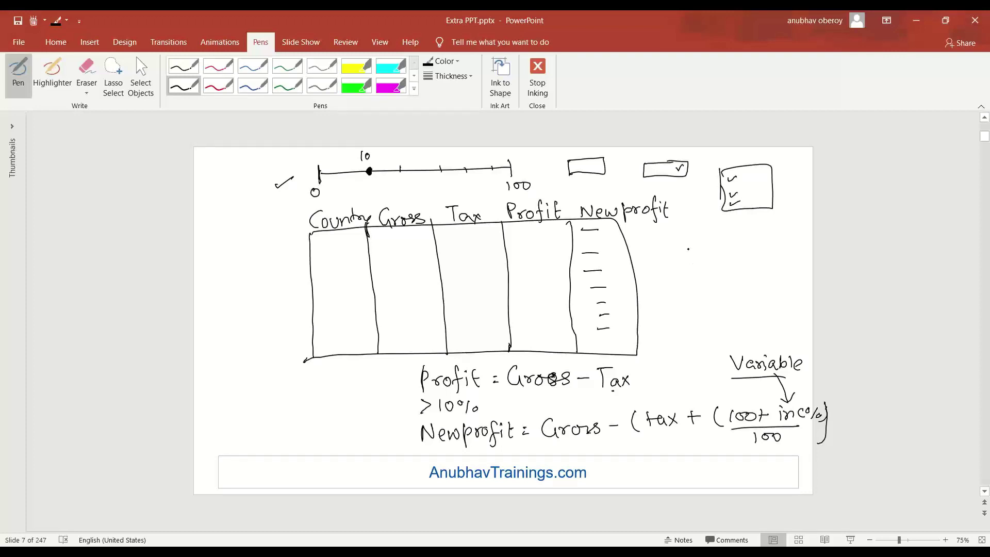
drag(684, 241, 684, 267)
mouse_move(684, 238)
mouse_down()
mouse_move(749, 236)
mouse_move(689, 287)
mouse_move(701, 249)
mouse_move(704, 279)
mouse_up()
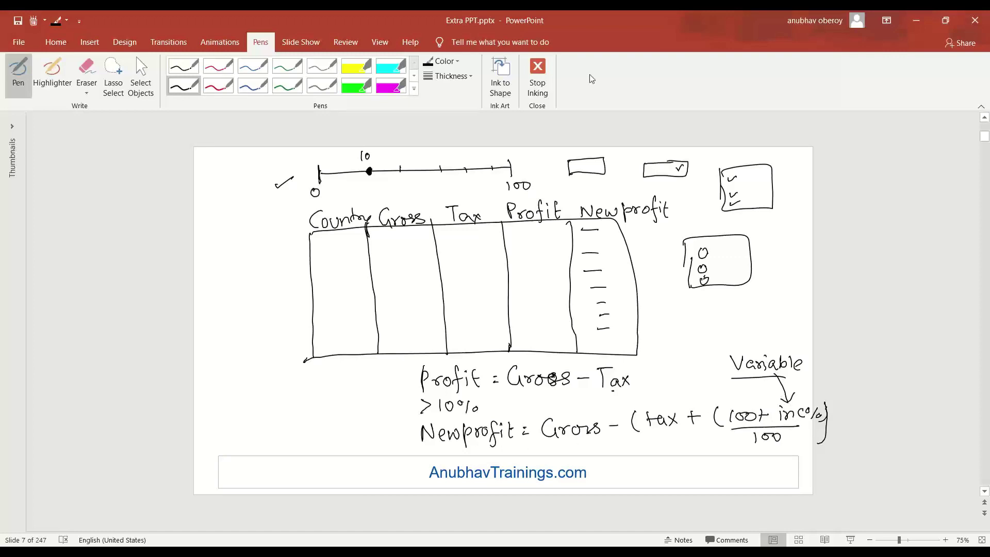
click(135, 57)
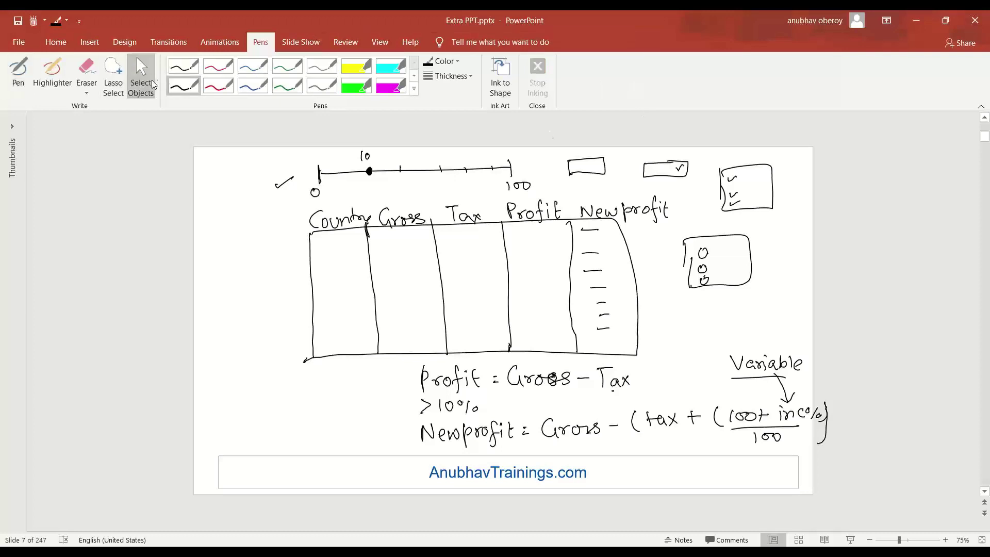
Create a new analytic application with a table bound to CDS_Based_Data_Model, centred on the canvas
key(alt+Tab)
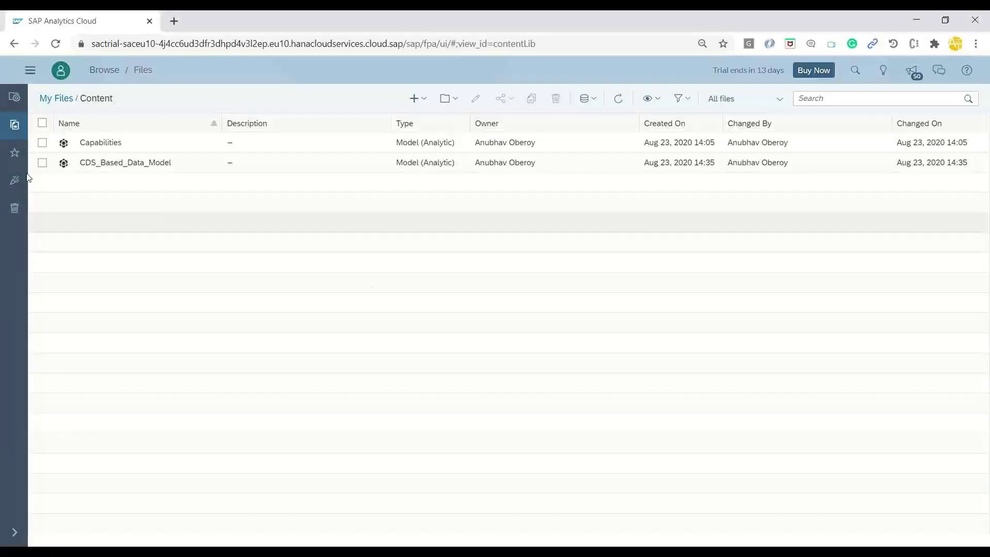
click(30, 71)
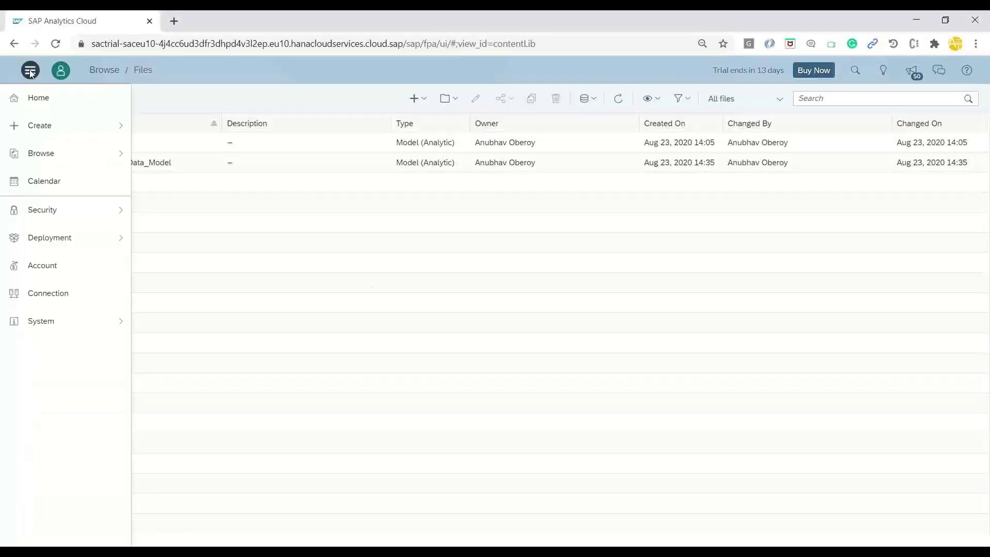
click(61, 125)
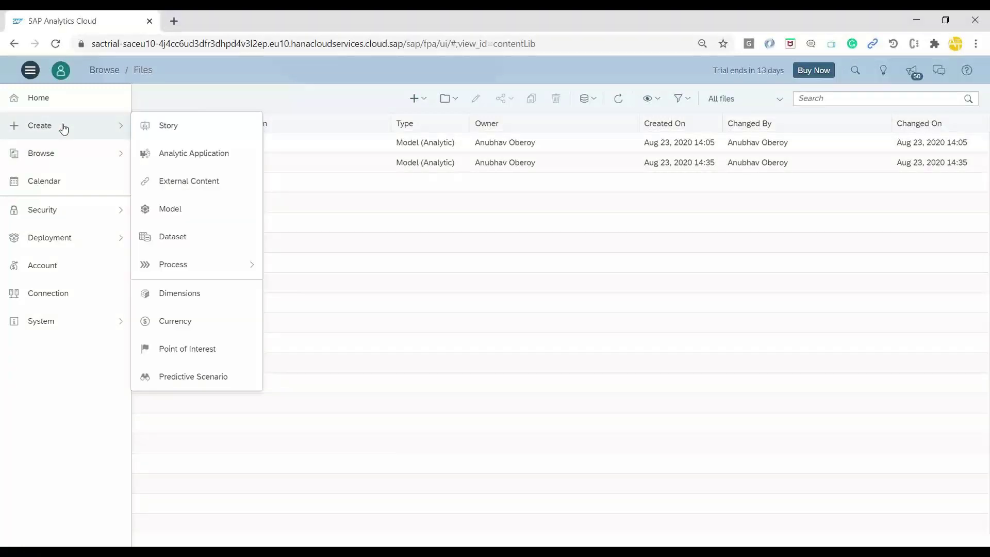
click(213, 161)
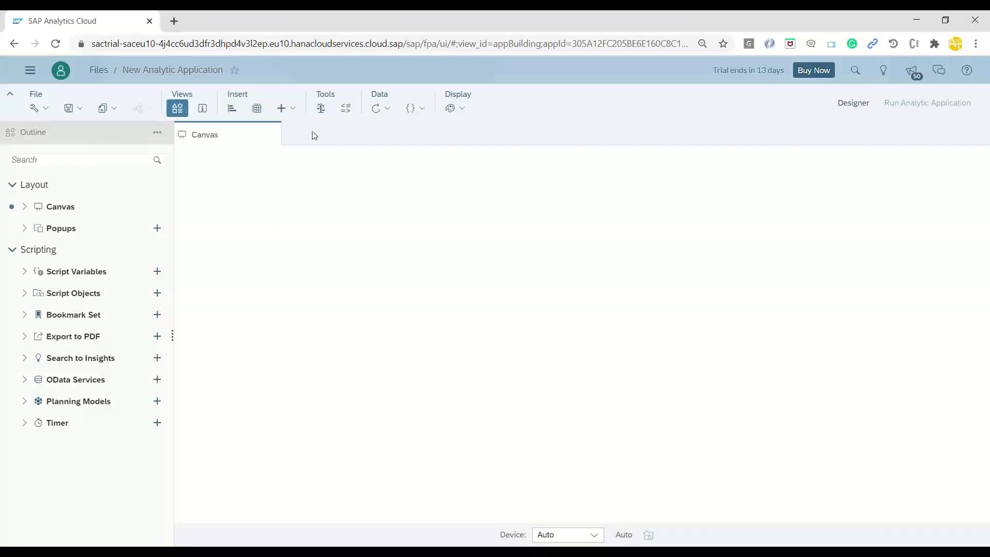
click(277, 114)
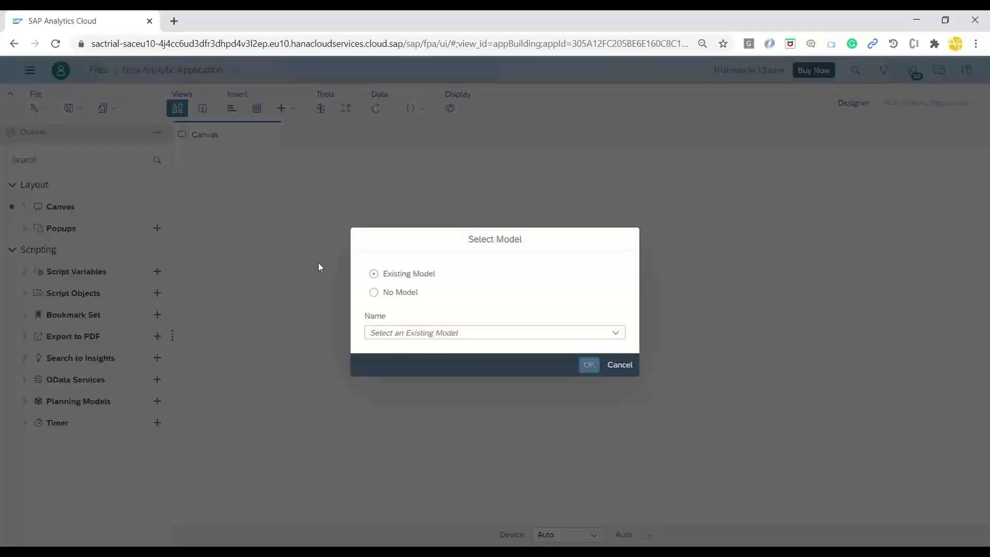
click(440, 350)
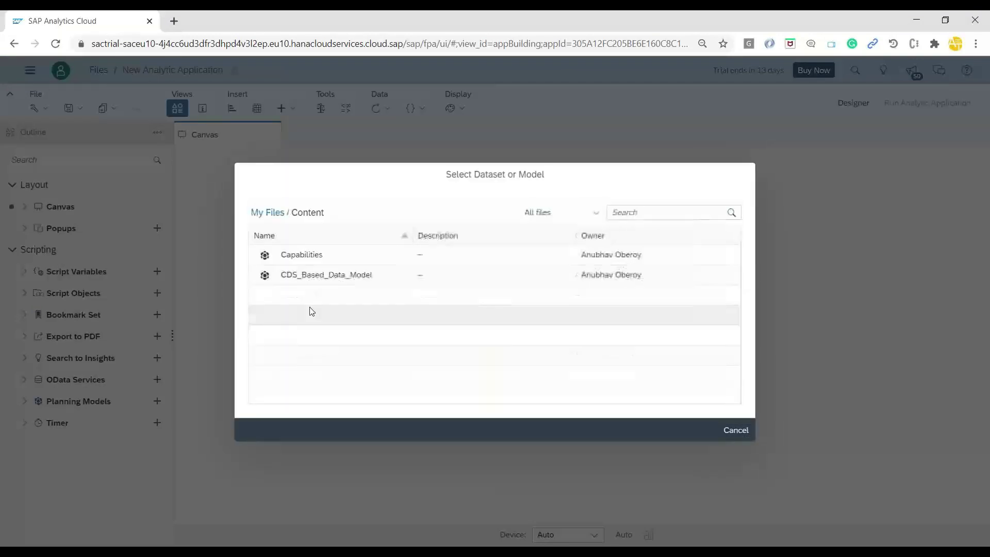
click(306, 277)
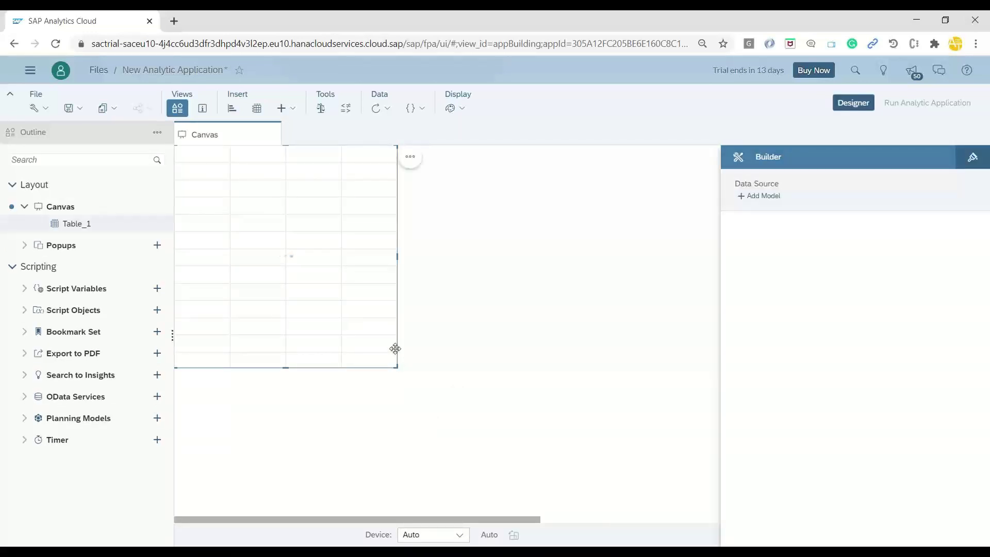
drag(395, 349, 508, 415)
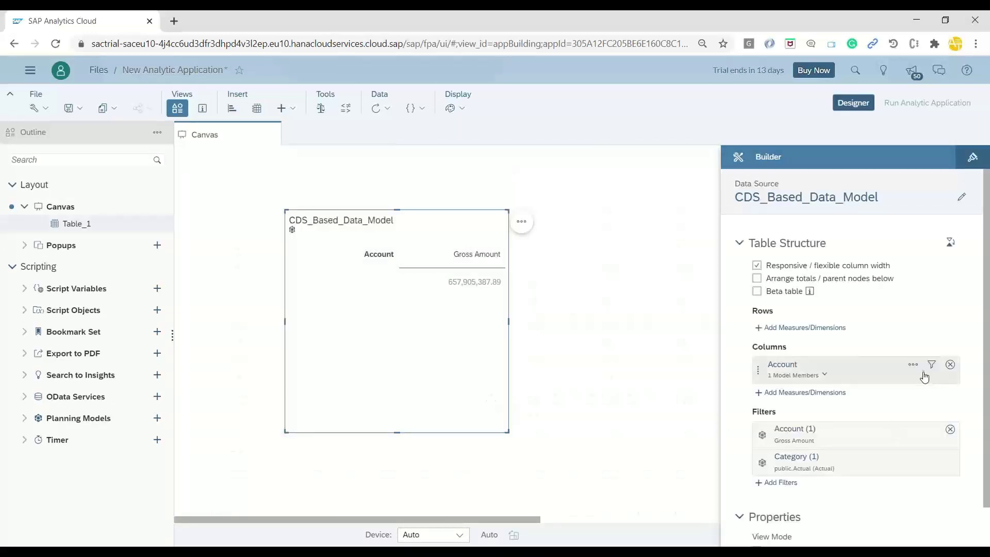
Show Gross Amount, Tax Amount and Profit as account columns and enlarge the table
click(929, 371)
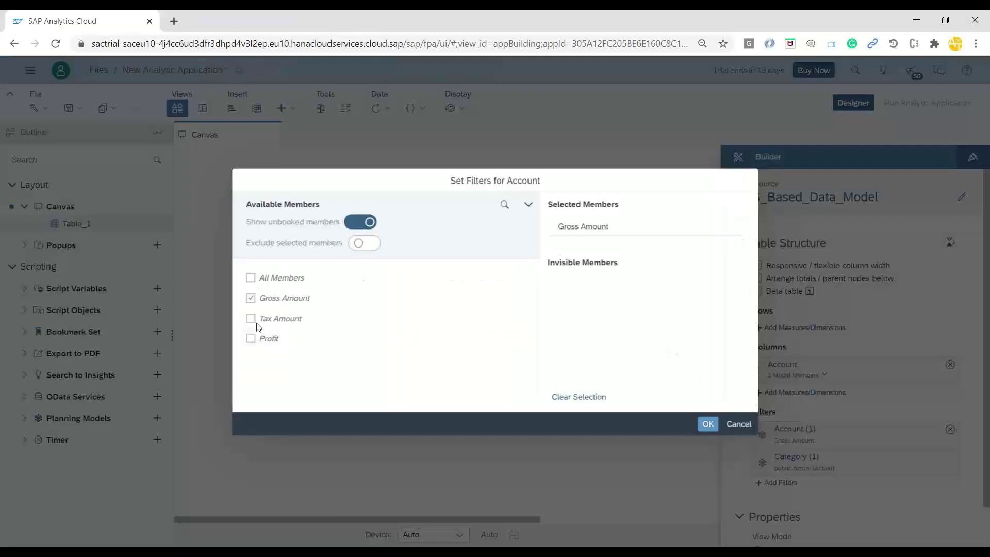
click(250, 320)
click(250, 340)
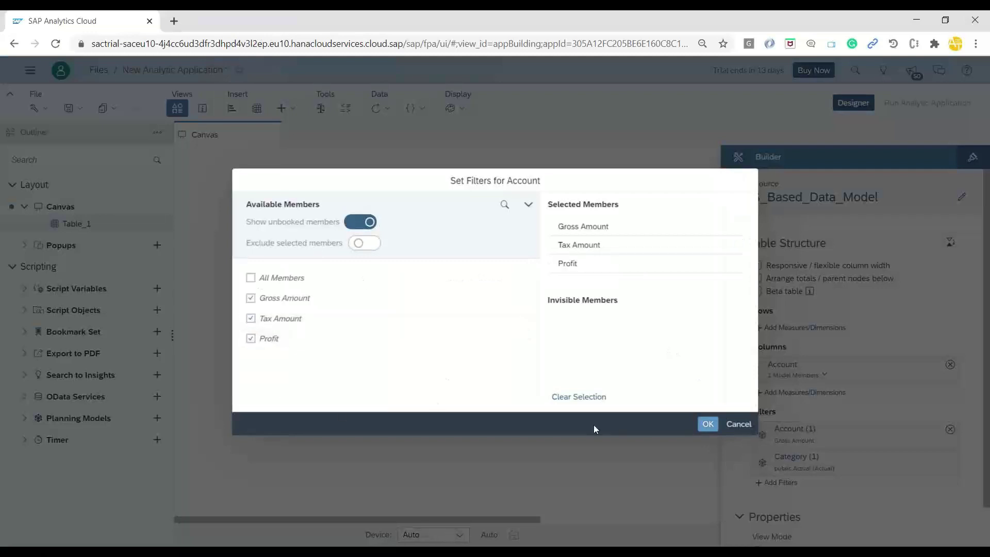
click(707, 424)
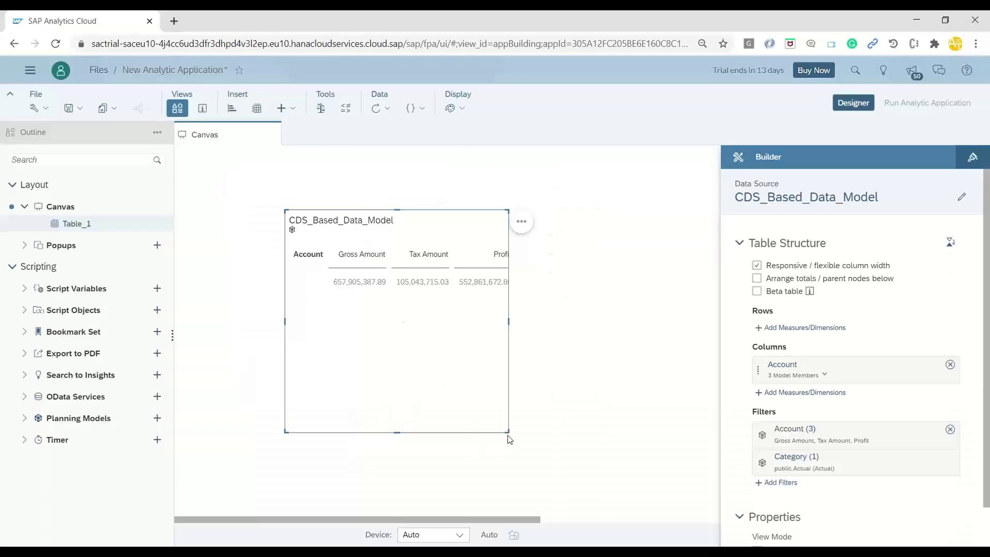
drag(508, 432, 639, 404)
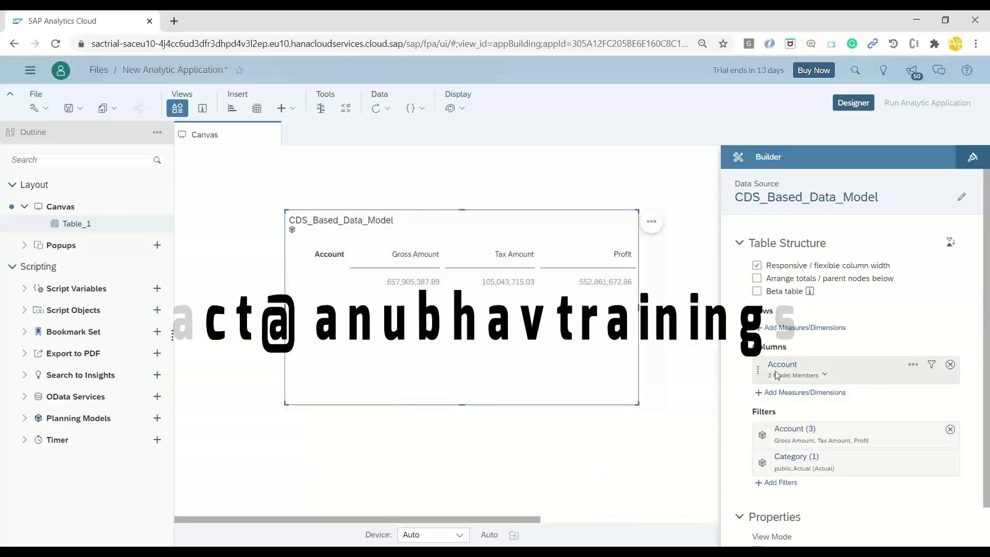
Add Country as the table's row dimension
click(802, 327)
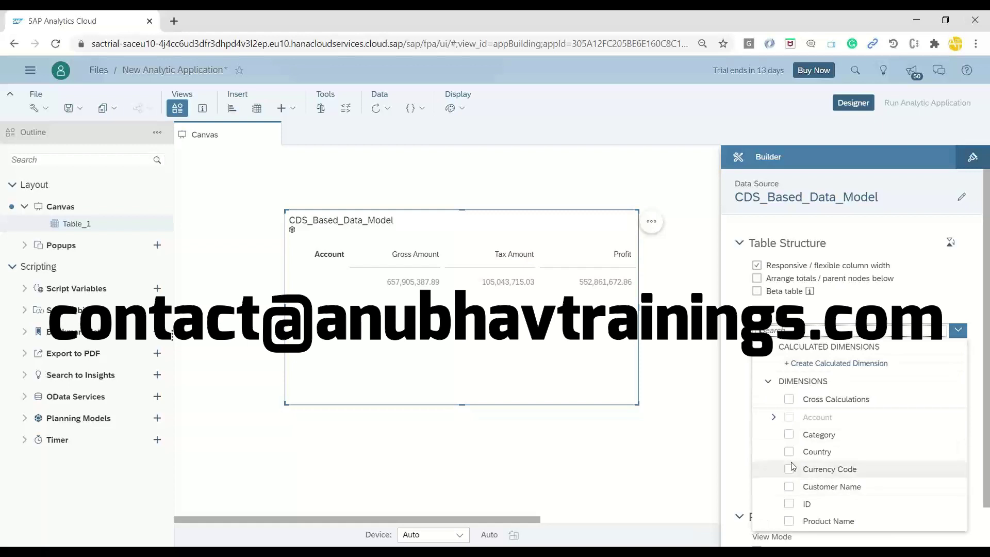
click(789, 451)
click(729, 390)
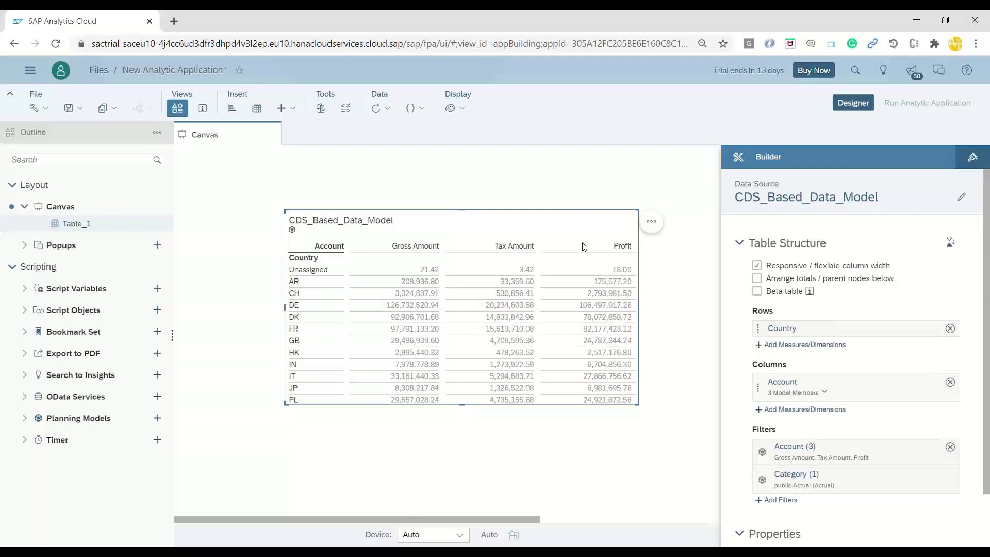
Set the table's border to No Border in the Styling panel
click(972, 156)
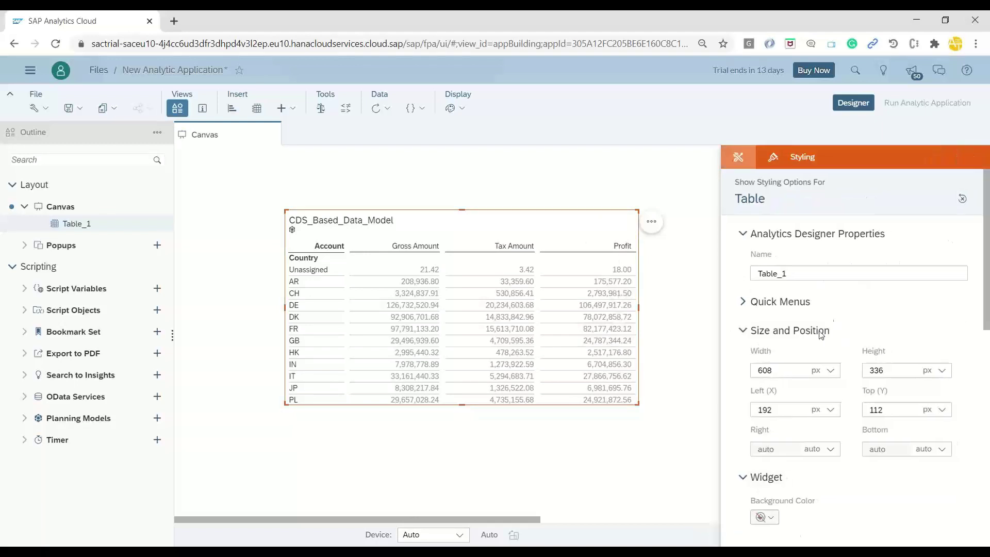
click(746, 303)
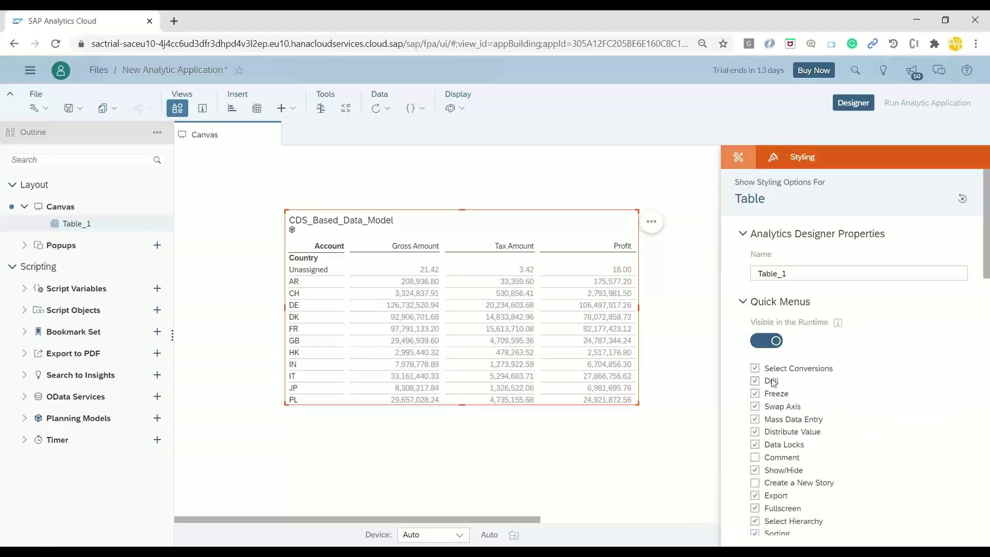
click(742, 303)
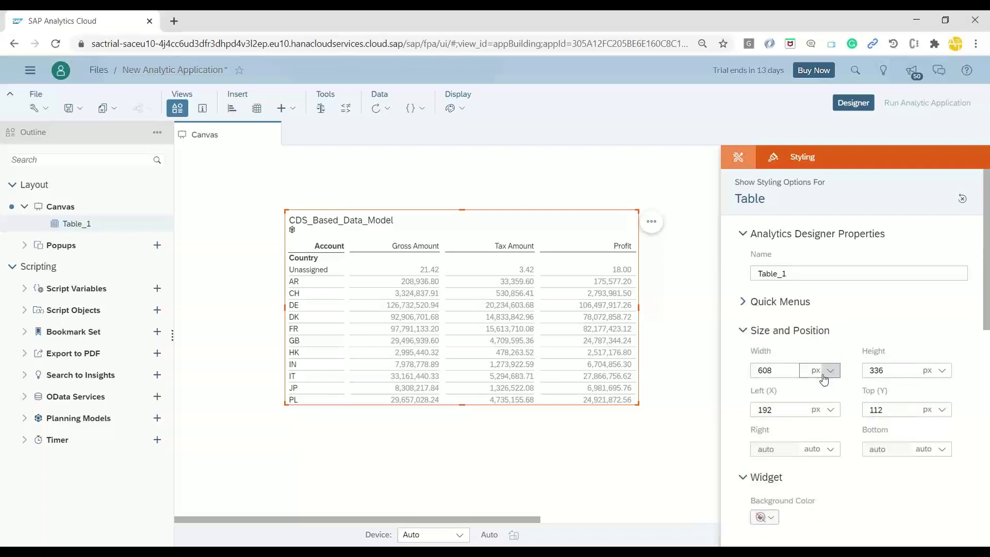
scroll(833, 387, down, 5)
click(958, 300)
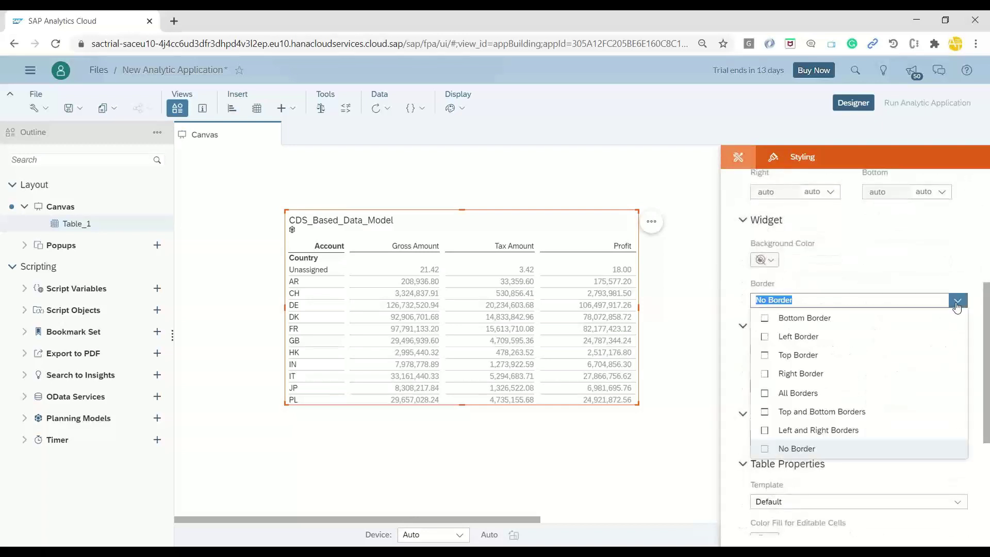
click(784, 446)
Apply the Report-Styling table template and begin renaming Table_1 in the Outline
click(972, 157)
click(971, 159)
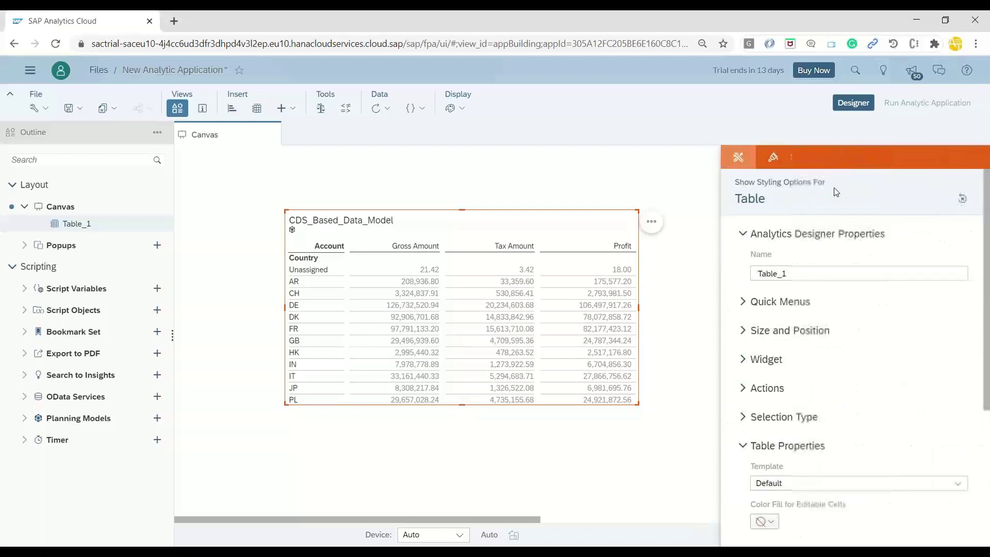
scroll(850, 342, down, 3)
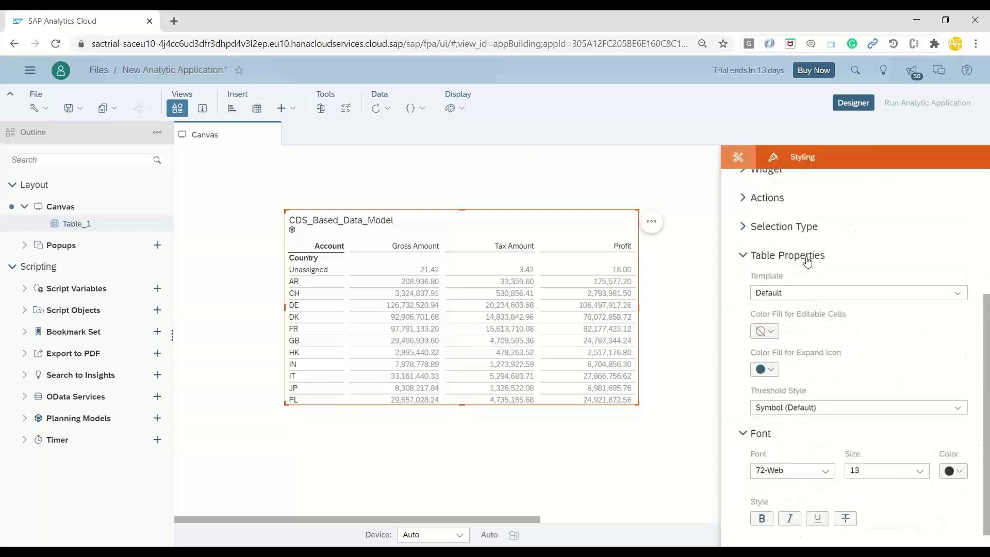
click(913, 293)
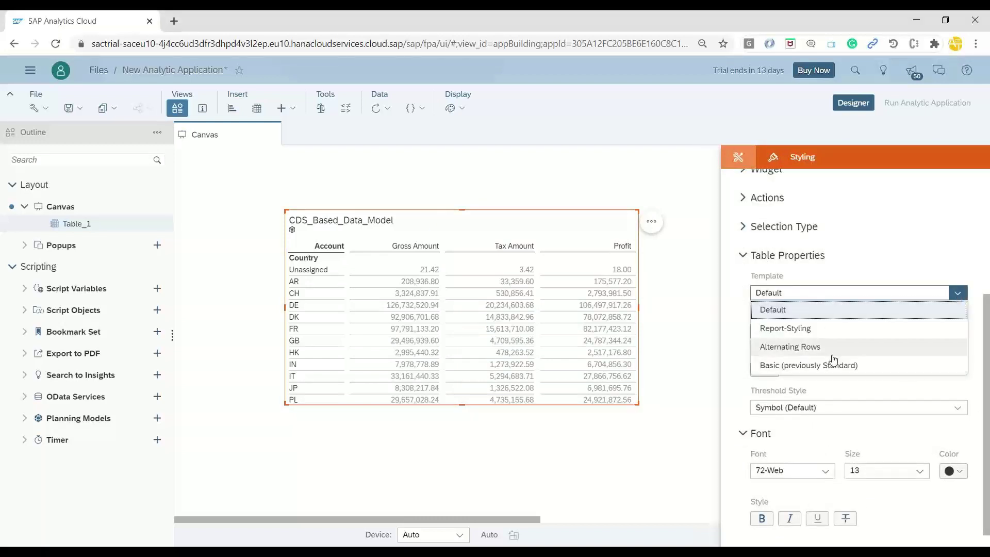
click(804, 329)
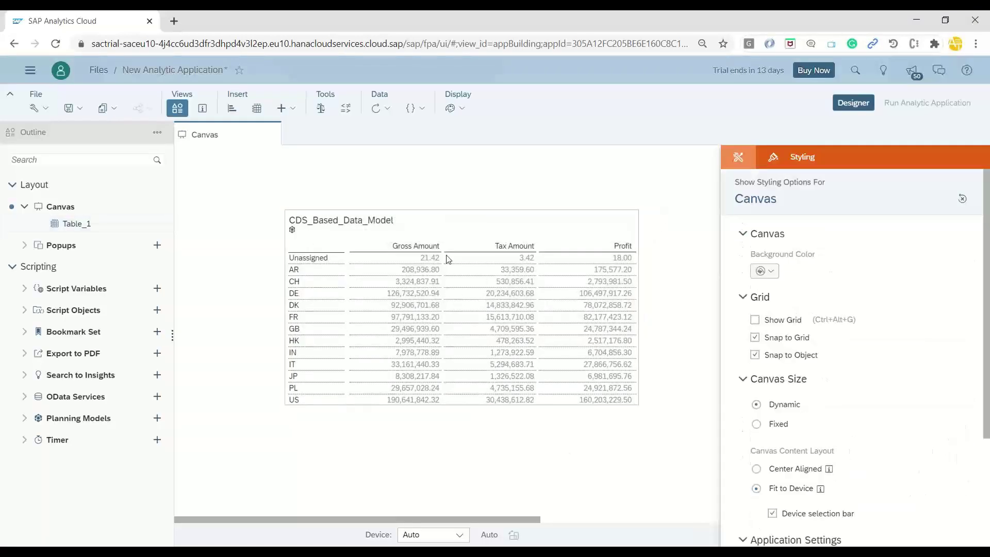
click(519, 230)
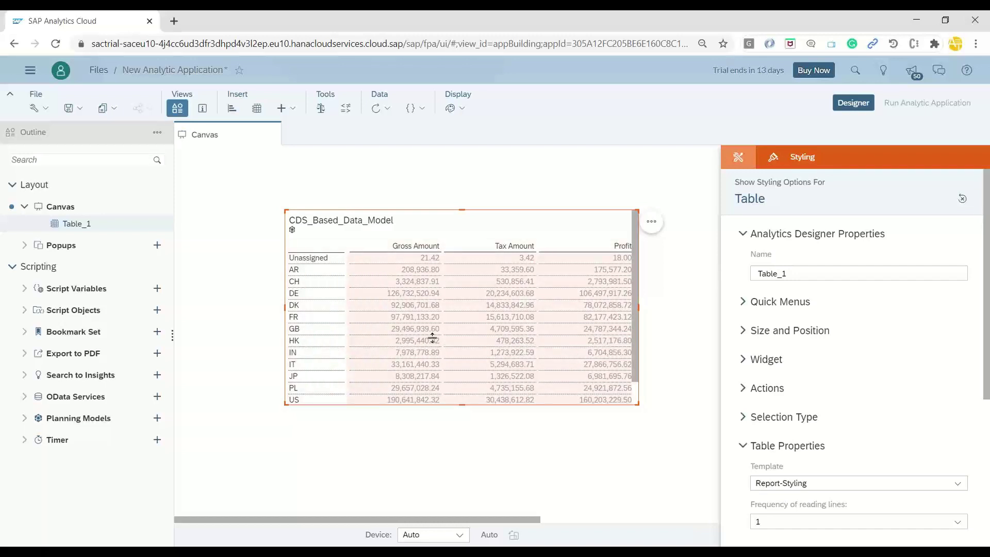
double_click(68, 225)
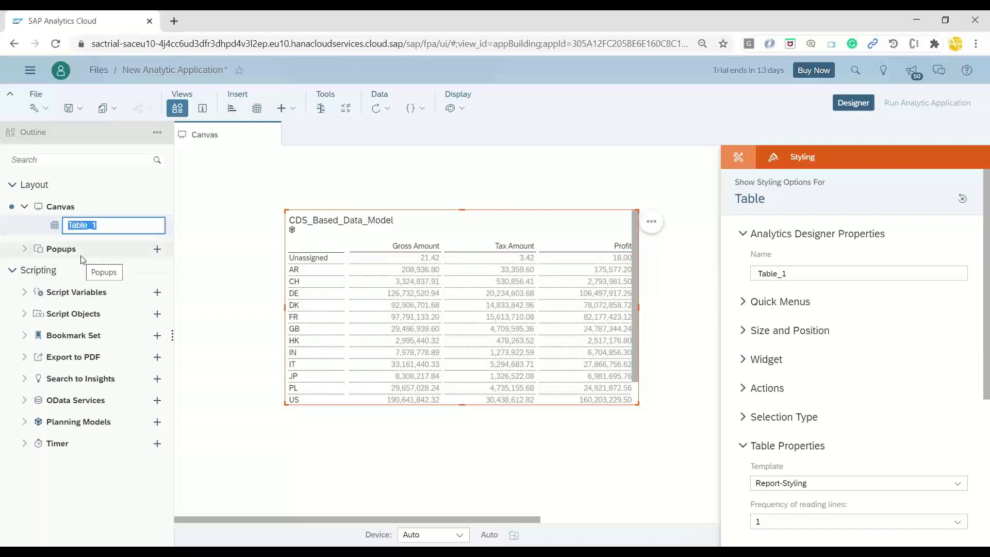
text(N)
Finish renaming the table to TabProfit and add a script variable named TaxPercent
text(TabProfit)
key(Return)
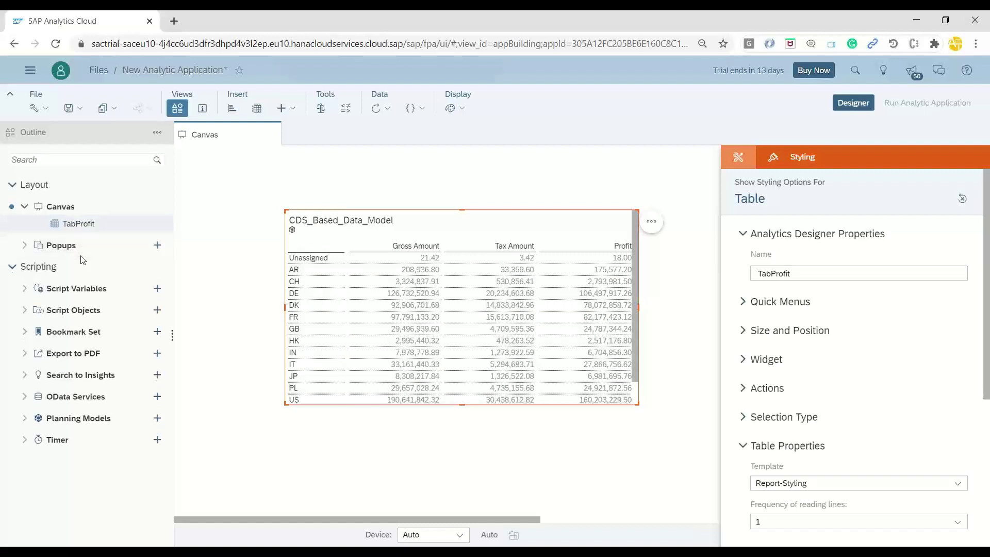
click(157, 288)
double_click(93, 307)
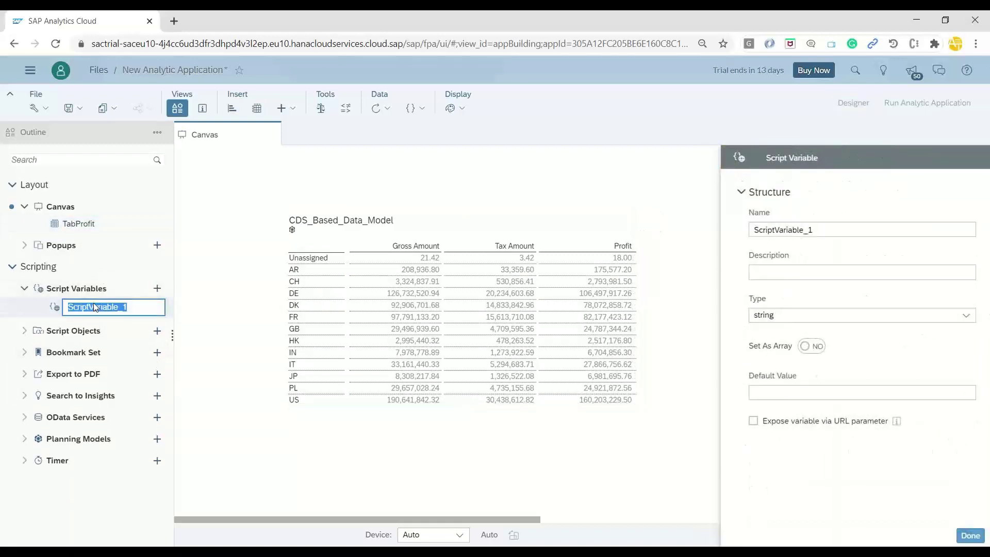
text(TaxAmount)
key(ctrl+a)
text(T)
key(Return)
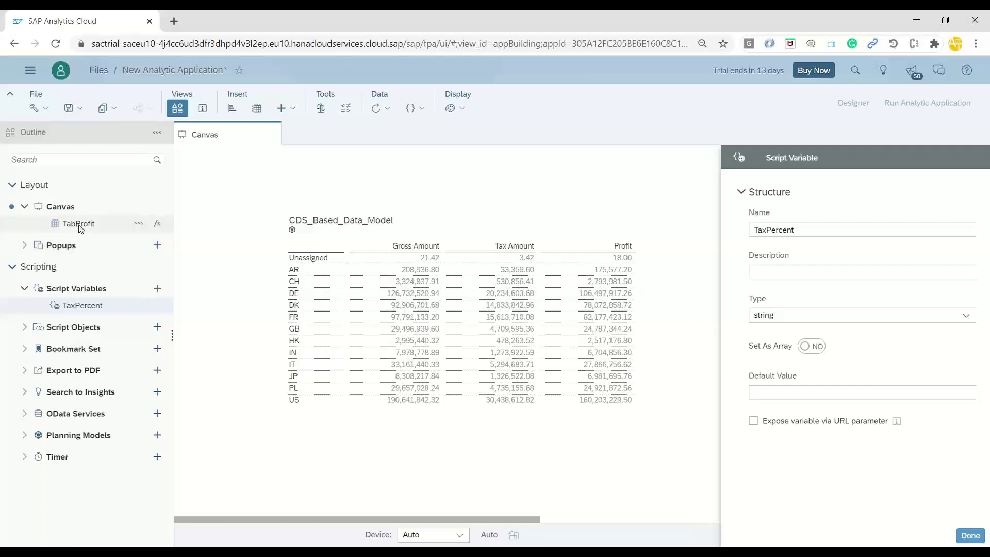
Make TaxPercent a number variable, default 0, described as 'Tax % value'
click(974, 320)
click(829, 392)
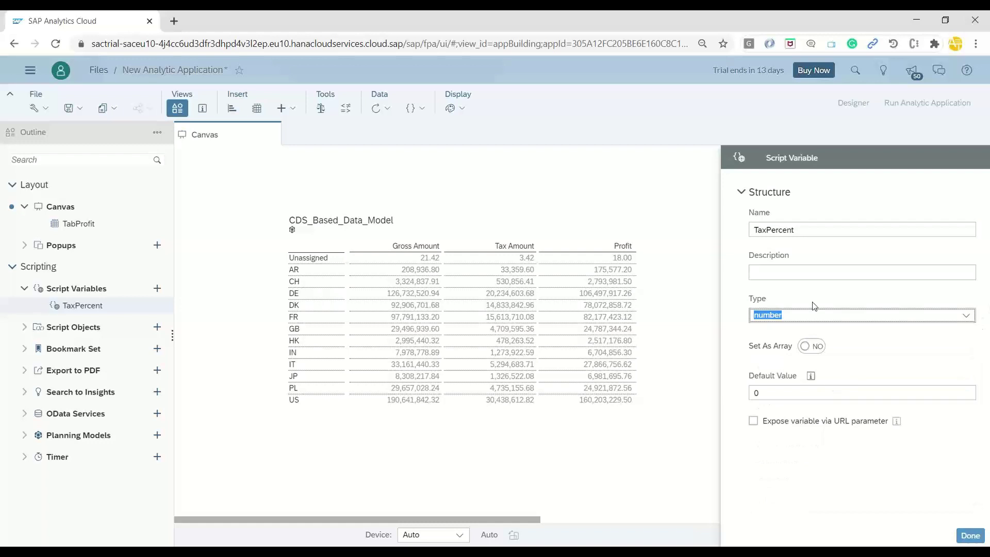
click(784, 398)
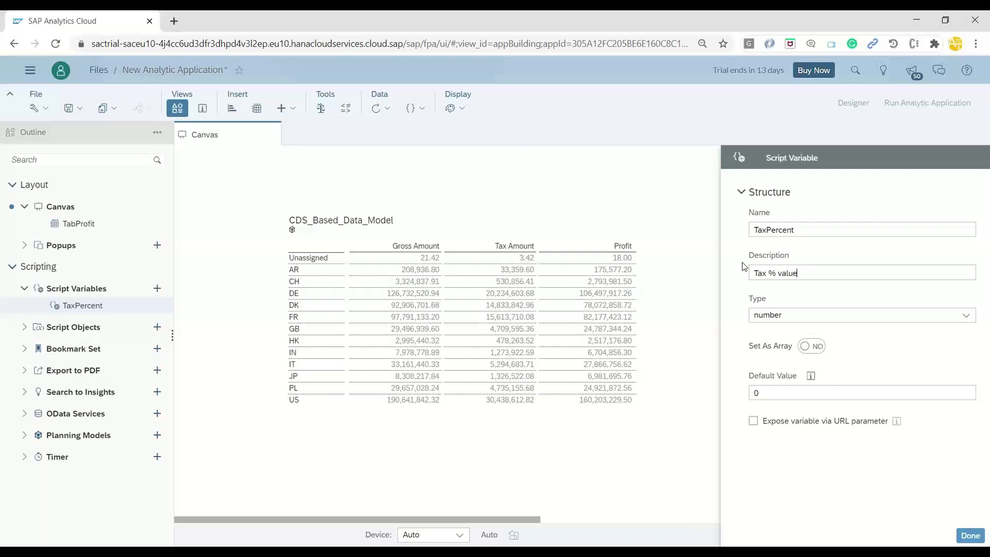
click(964, 315)
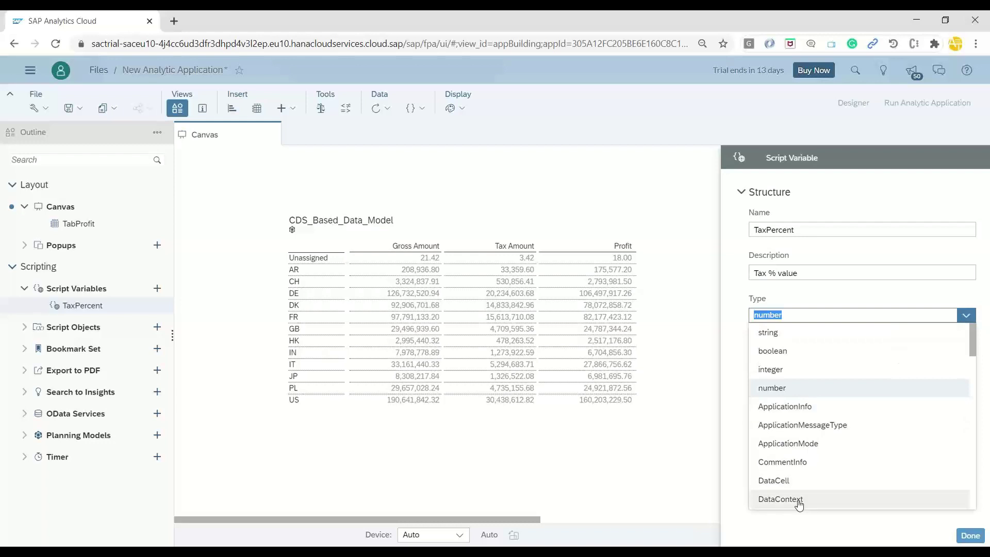
click(803, 521)
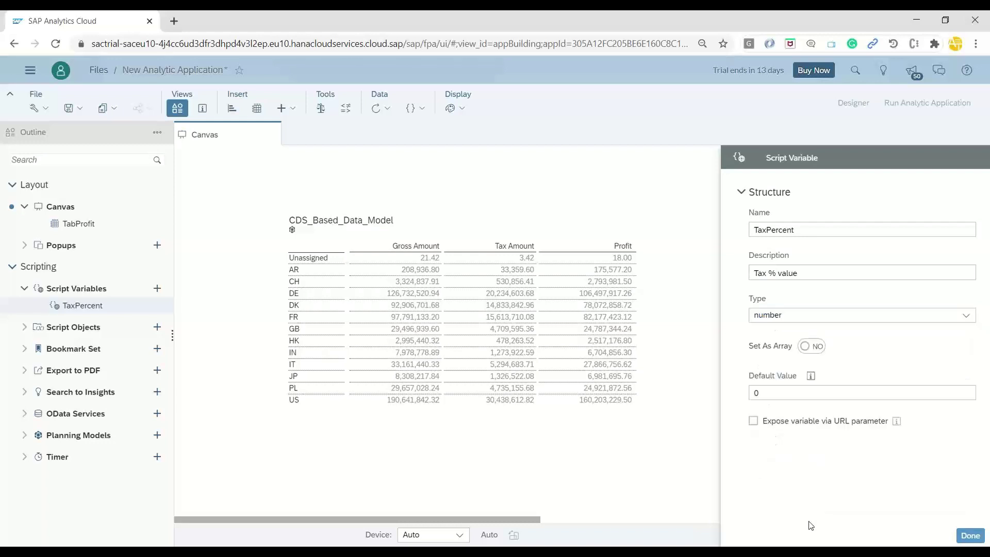
click(970, 536)
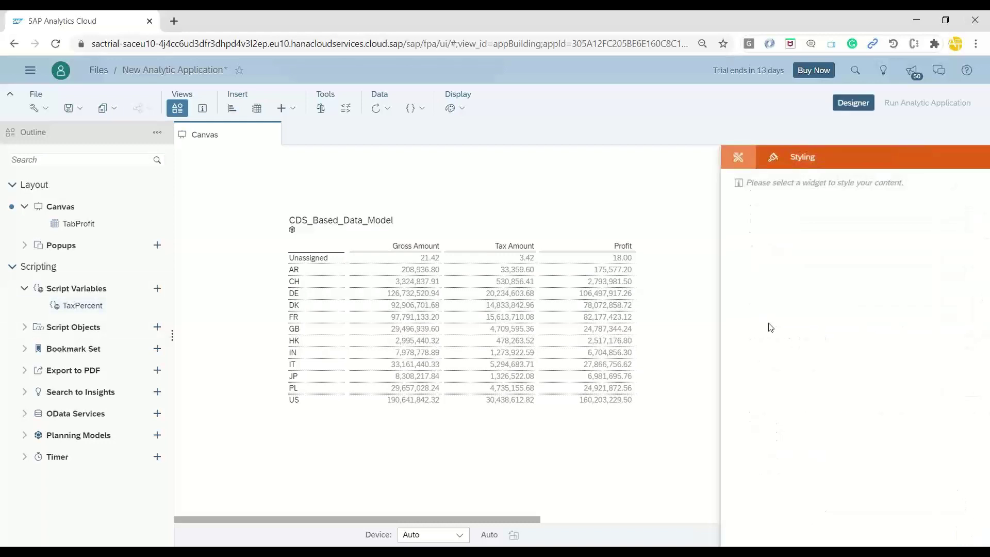
click(274, 188)
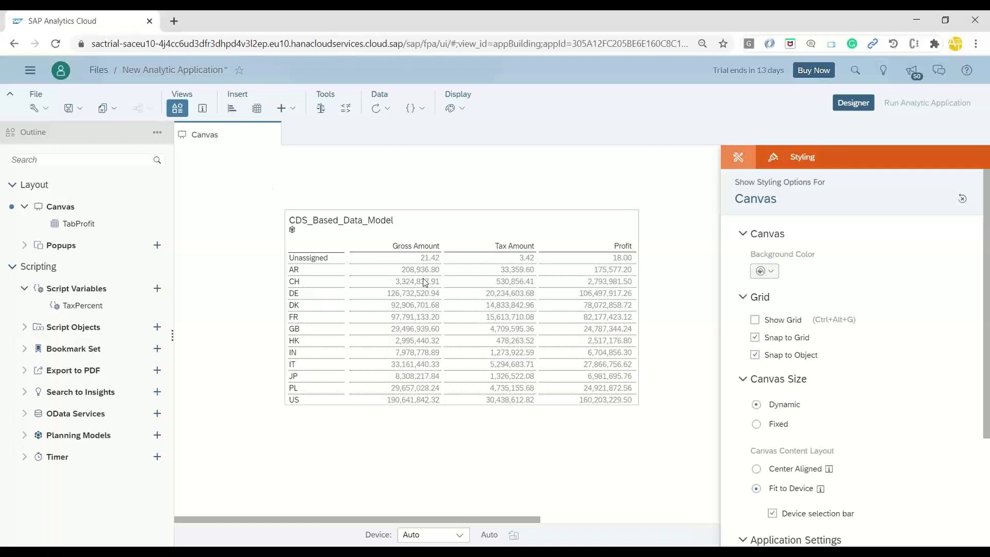
Add a calculated measure named NewProfit on TabProfit's Account dimension
click(578, 239)
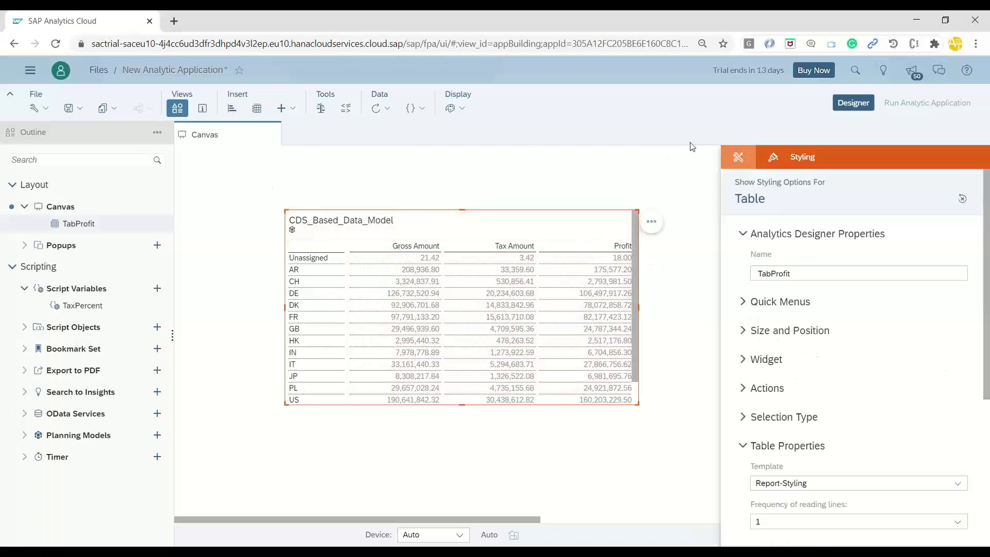
click(737, 157)
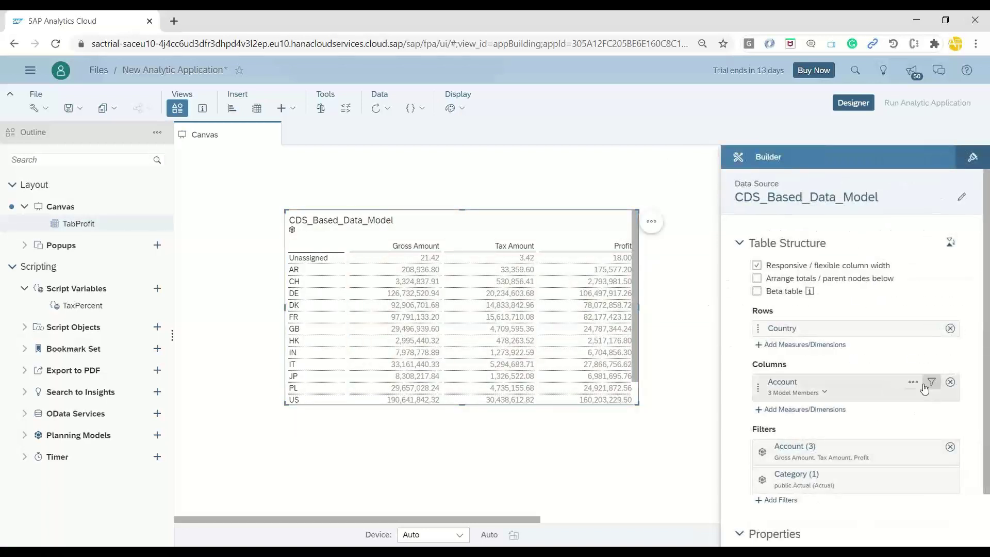
click(912, 382)
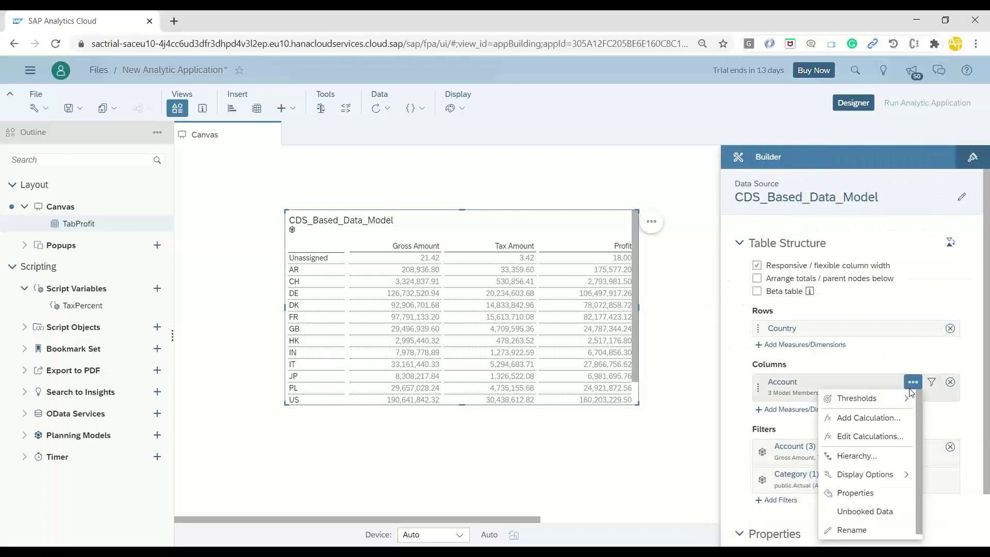
click(873, 419)
click(309, 176)
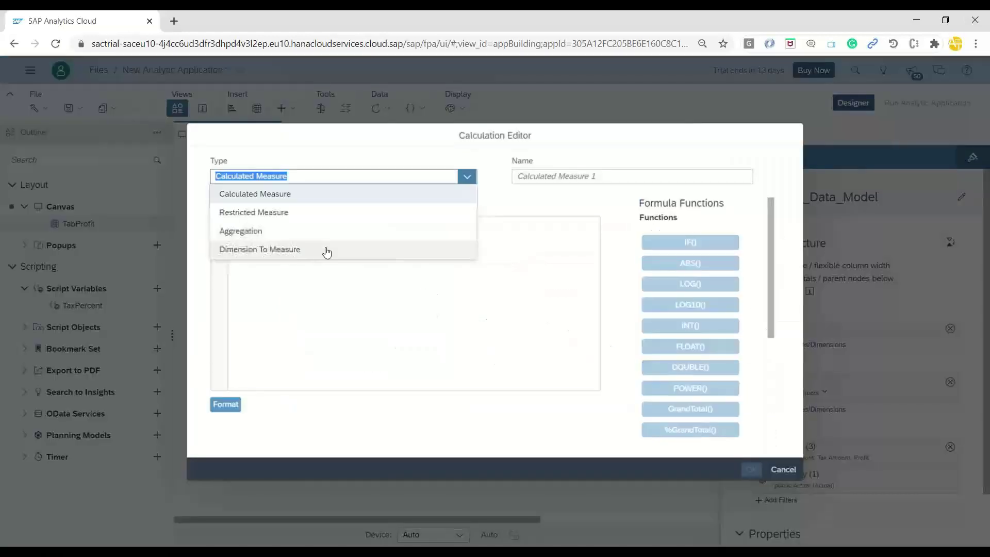
click(268, 194)
click(550, 176)
text(NewProfit)
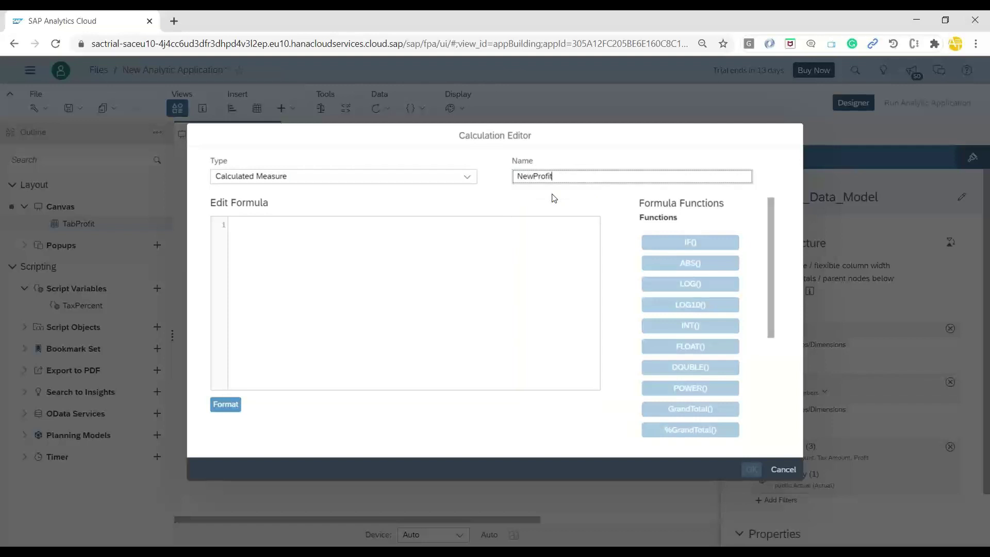
Draft the NewProfit formula from Gross_Amount, then clear it and restart with TaxPercent
click(387, 227)
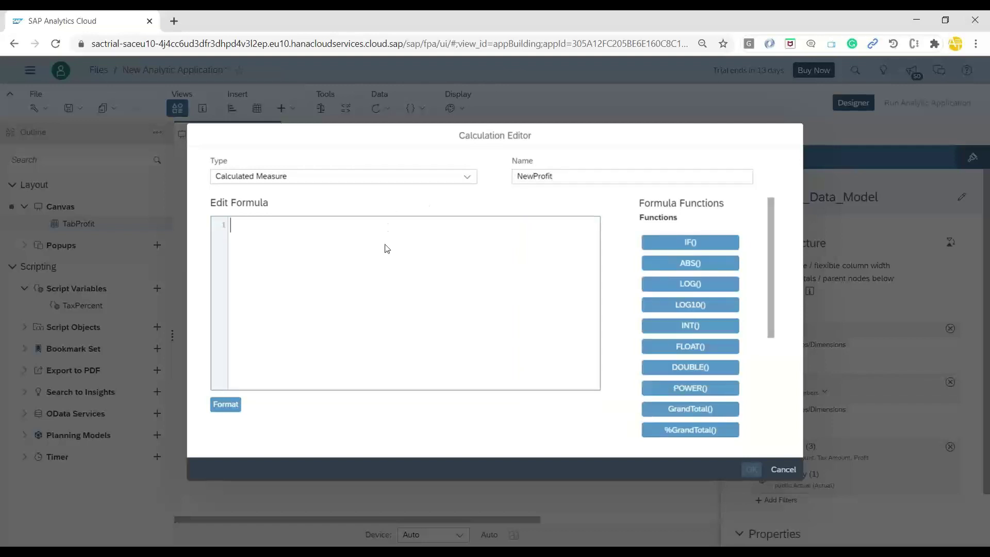
text(Gr)
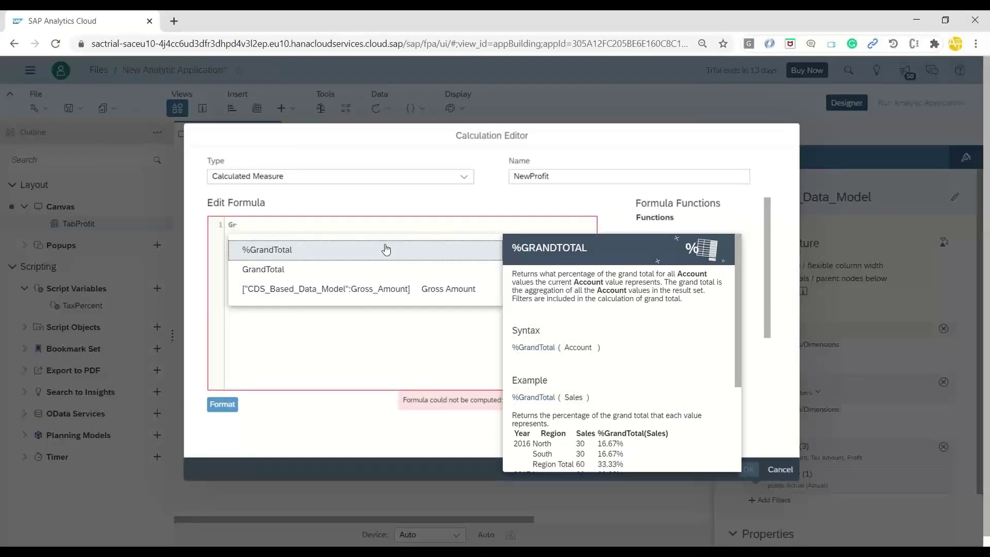
key(Return)
text(- ()
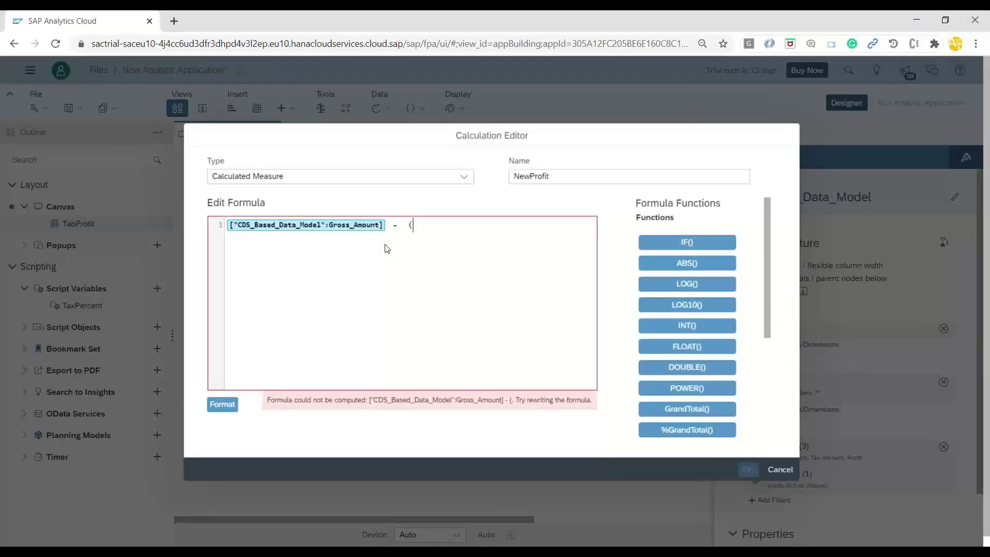
text(()
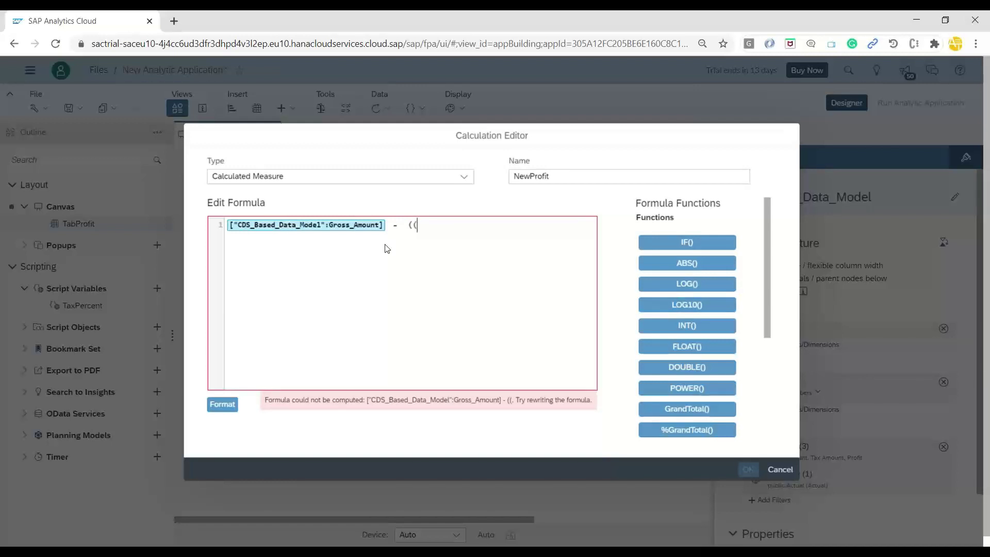
key(BackSpace)
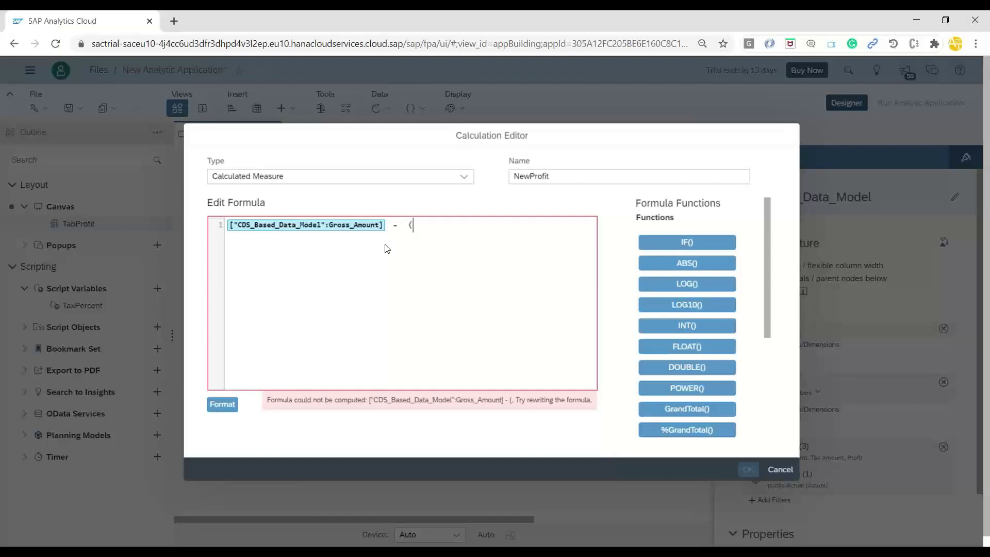
key(BackSpace)
key(ctrl+a)
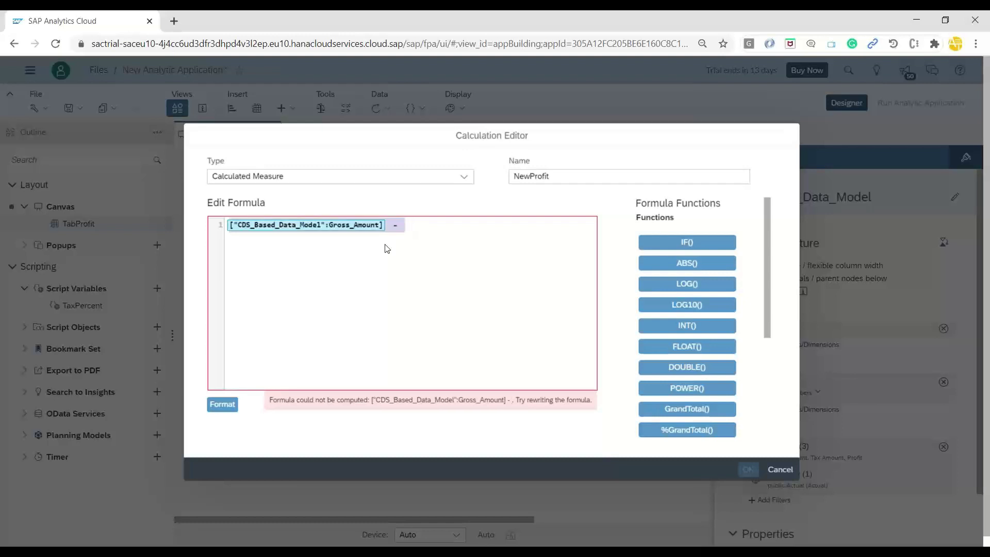
key(BackSpace)
text(Tax)
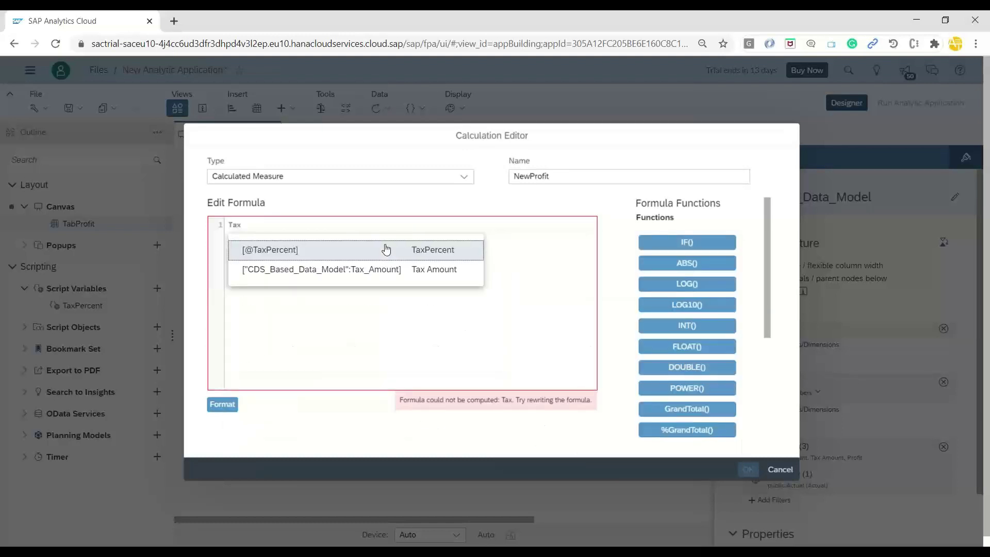
key(Return)
key(BackSpace)
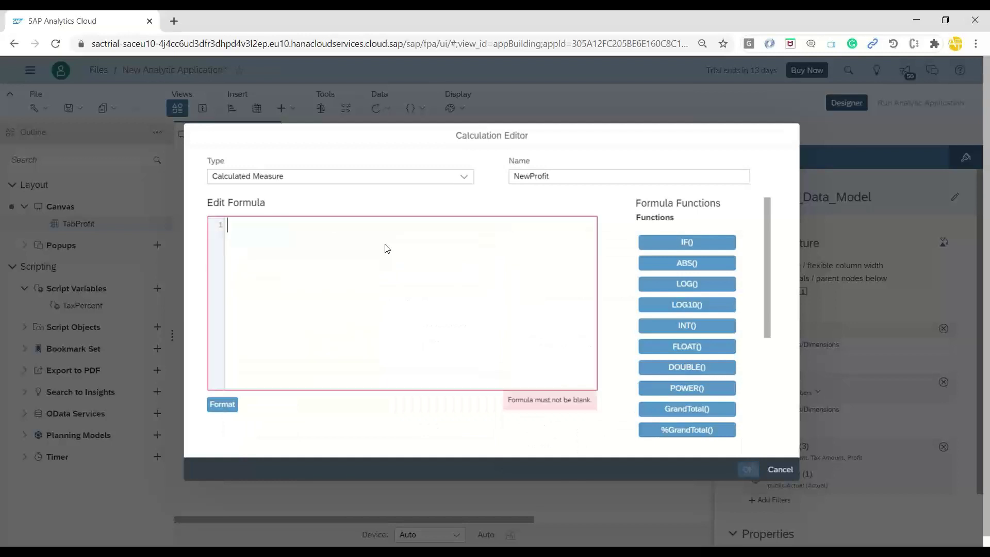
text(tax)
key(Down)
key(Return)
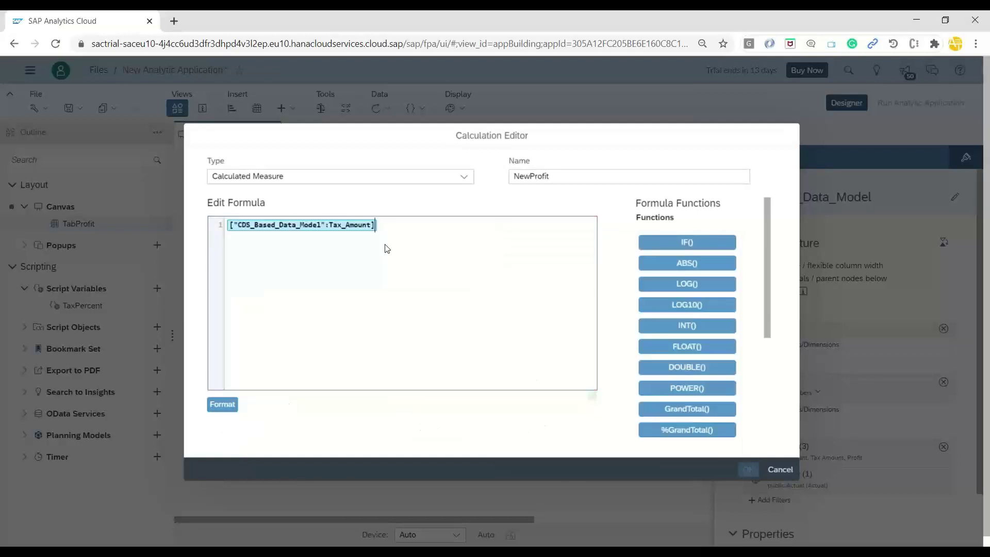
text(+ )
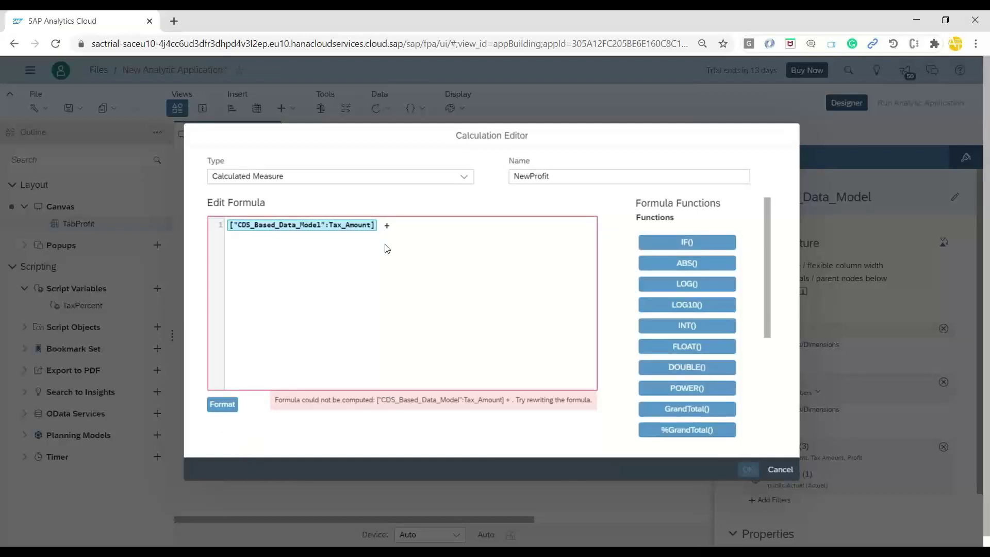
text( ()
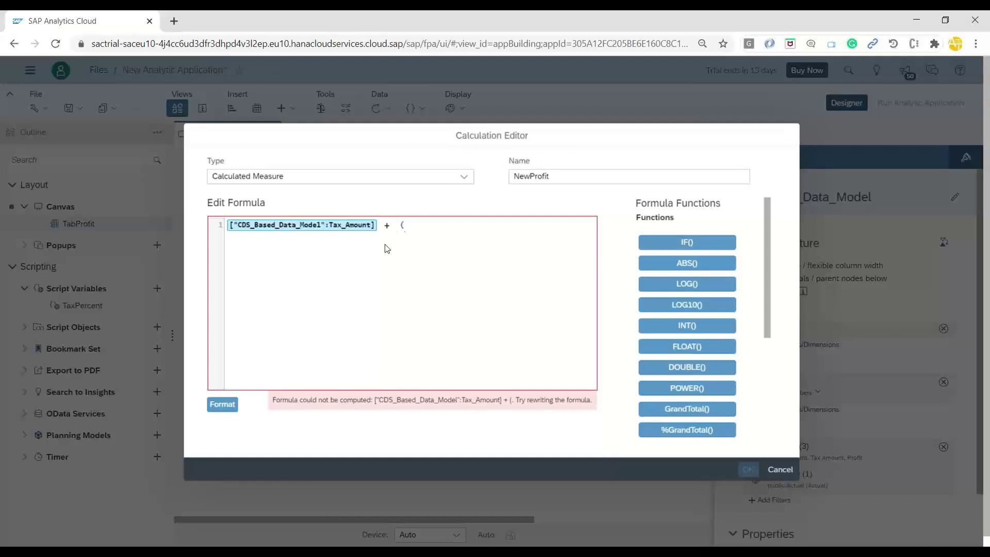
text( 100 + )
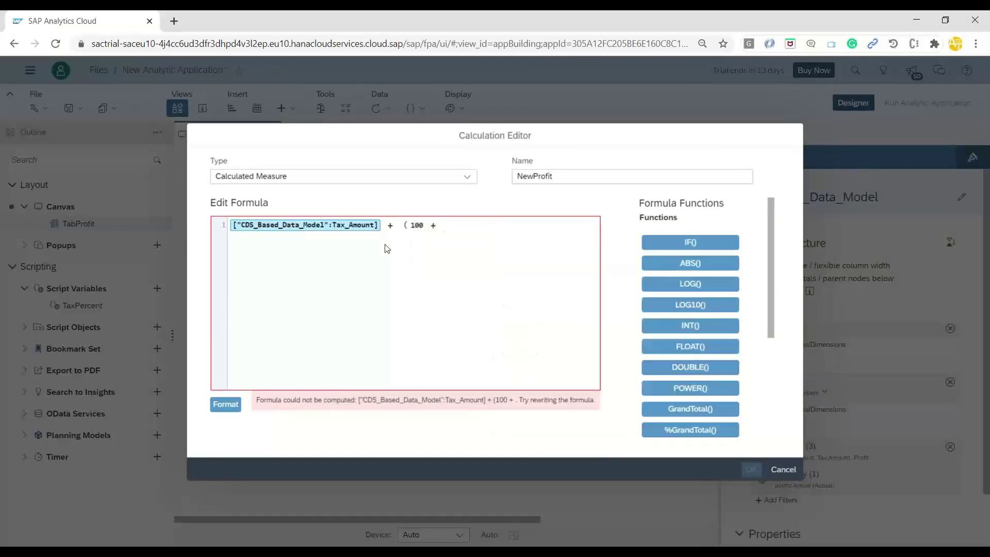
text(@)
key(Return)
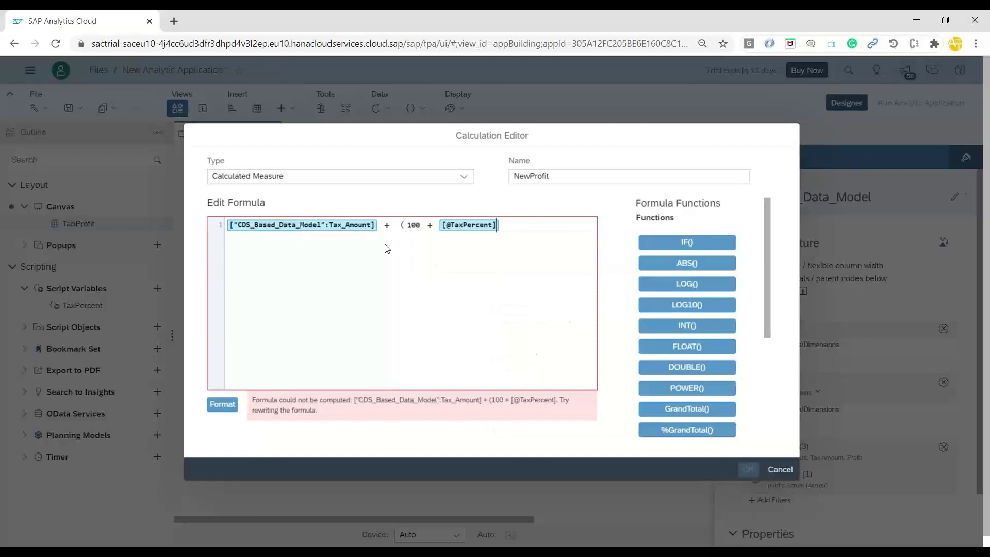
text() )
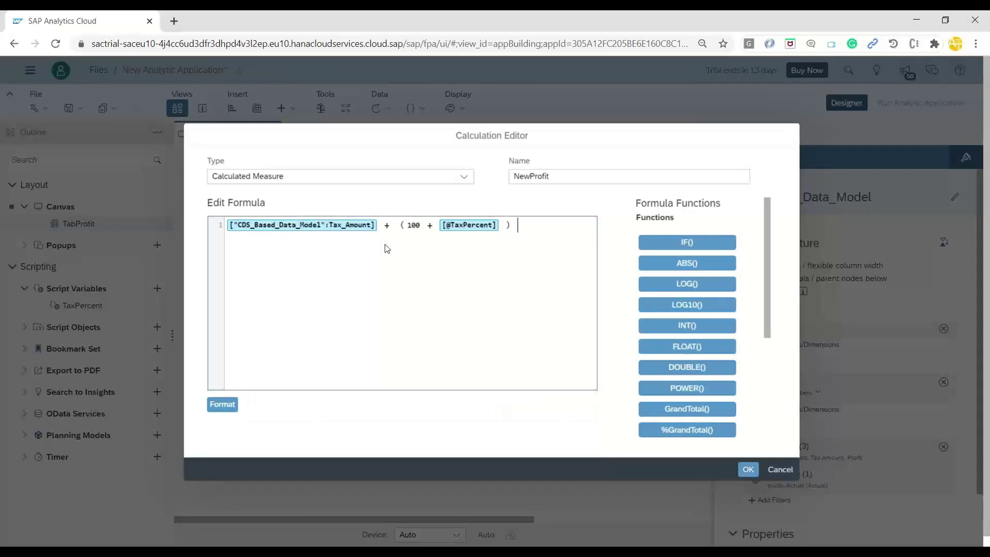
text(/ 10)
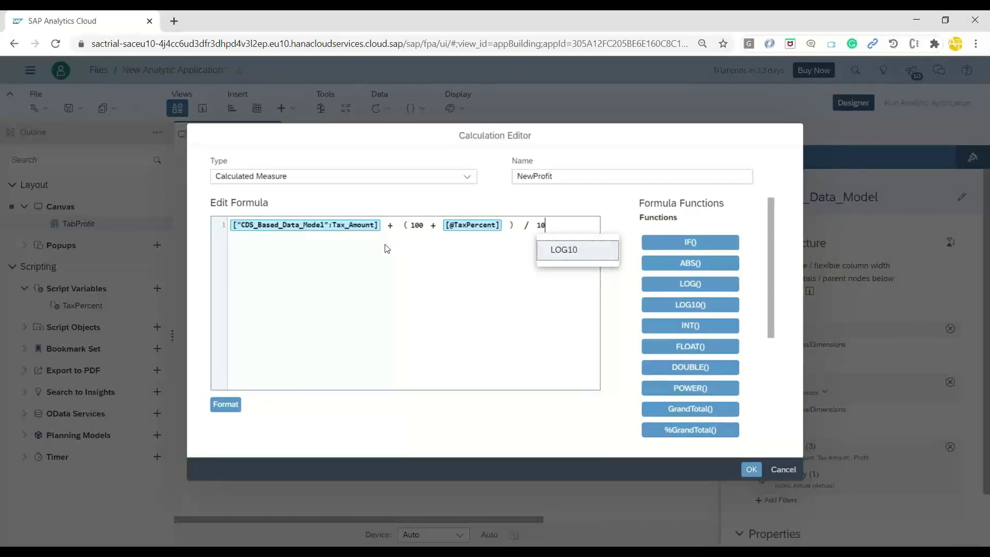
text(0 ))
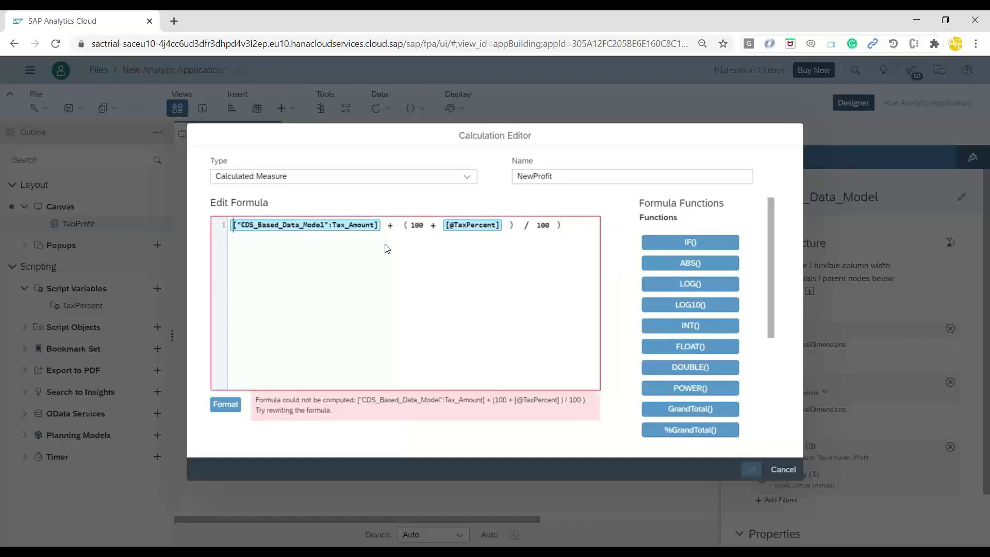
Wrap the expression in a bracket, prefix it with Gross_Amount -, and confirm NewProfit
key(Home)
text(()
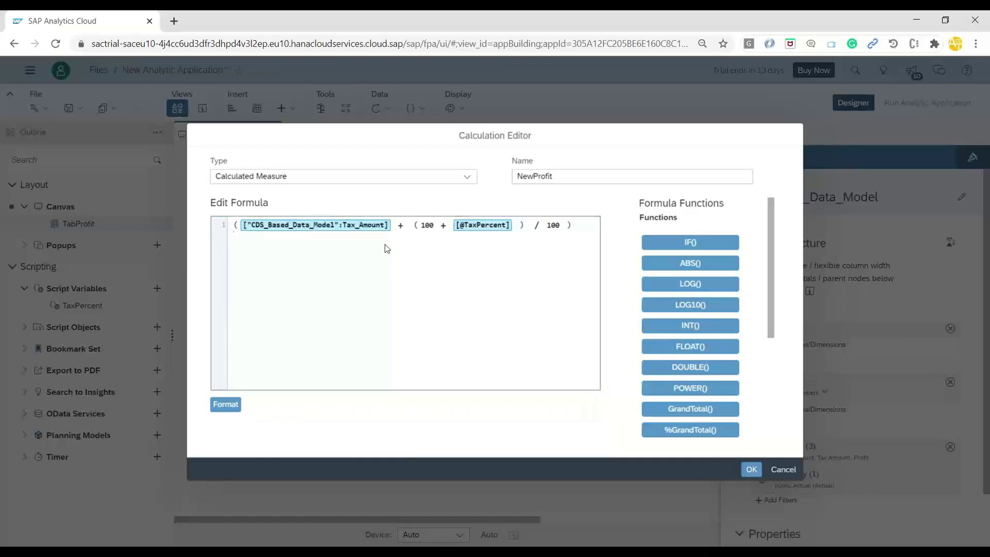
key(Home)
text(Gr)
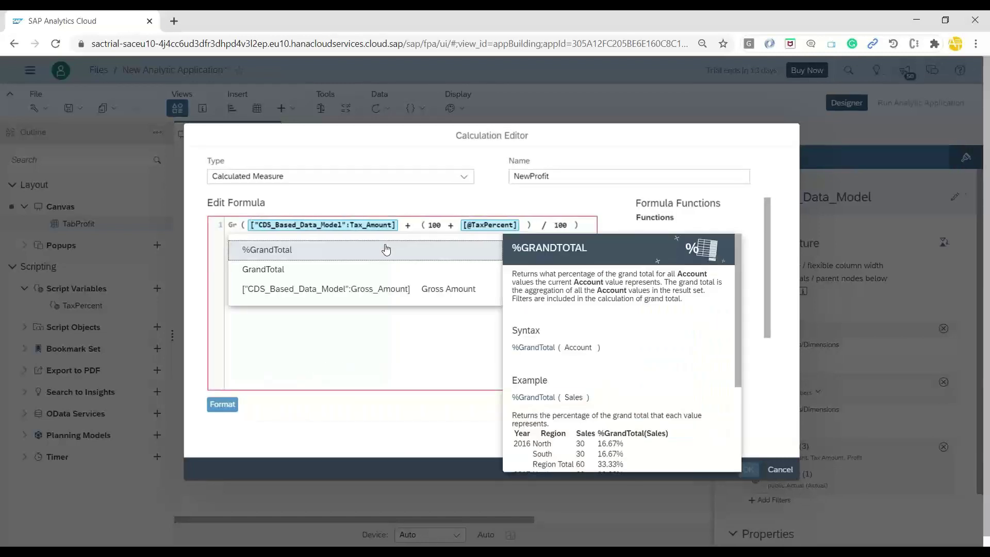
key(Down)
key(Down)
key(Return)
text(-)
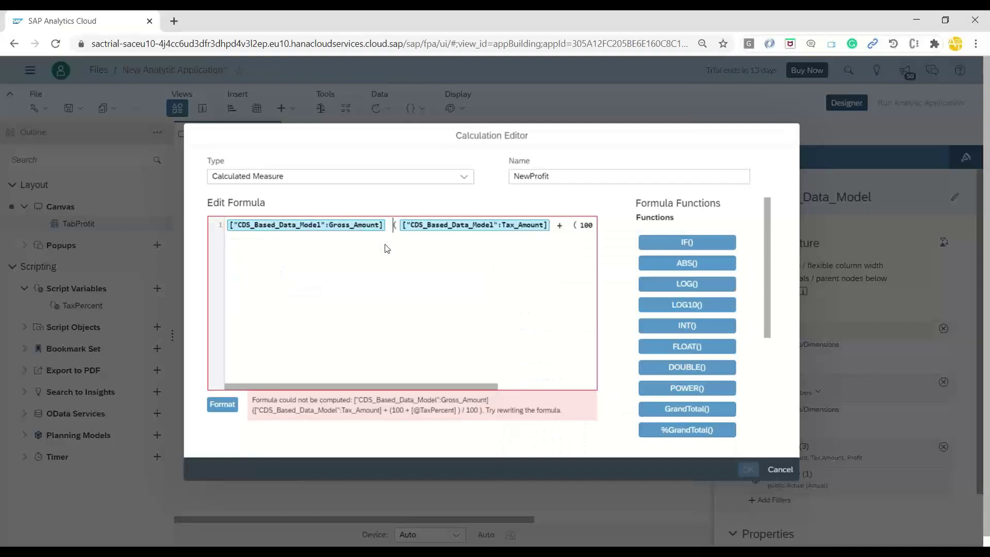
key(Delete)
key(End)
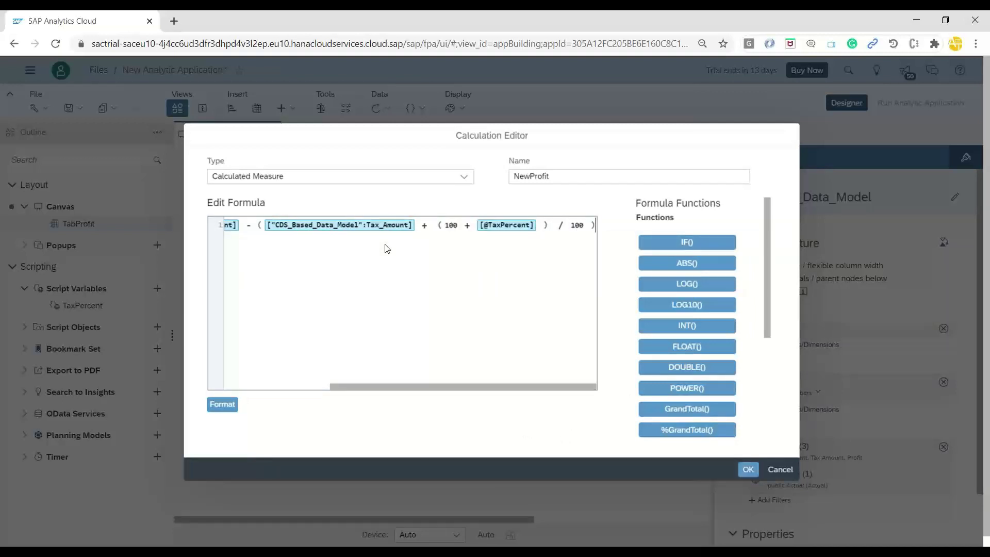
key(Home)
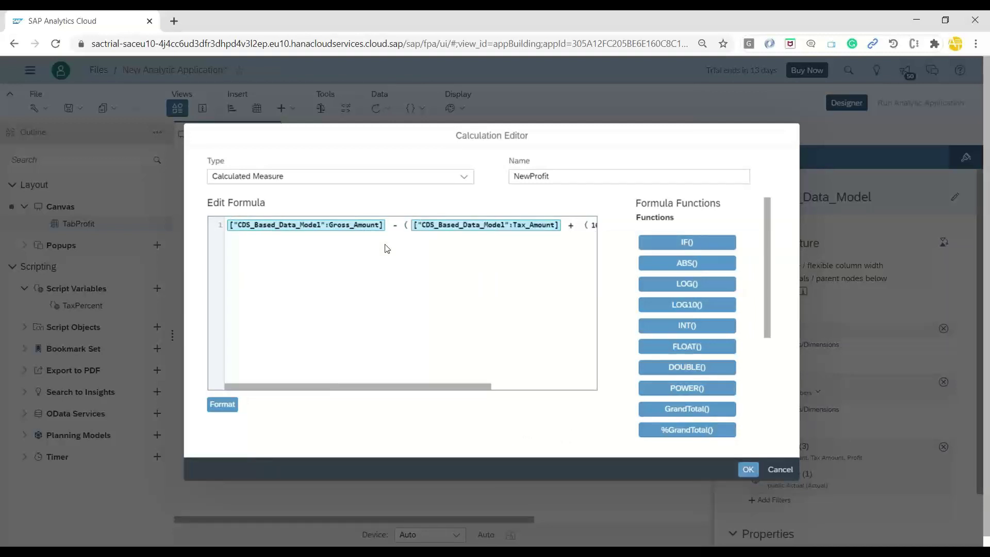
click(747, 469)
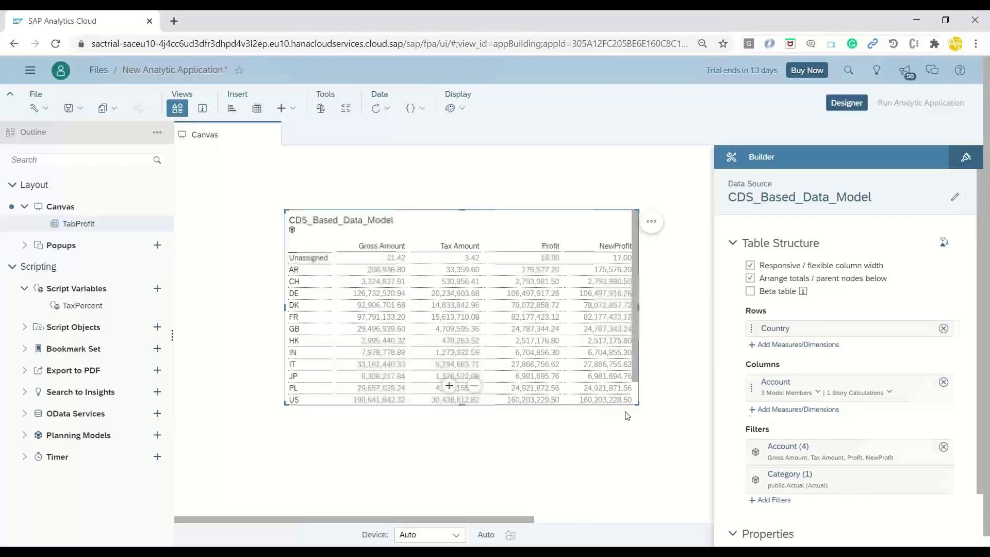
Enlarge the table through ZA and compare Profit and NewProfit for CH, DE, IN and IT
drag(639, 405, 694, 451)
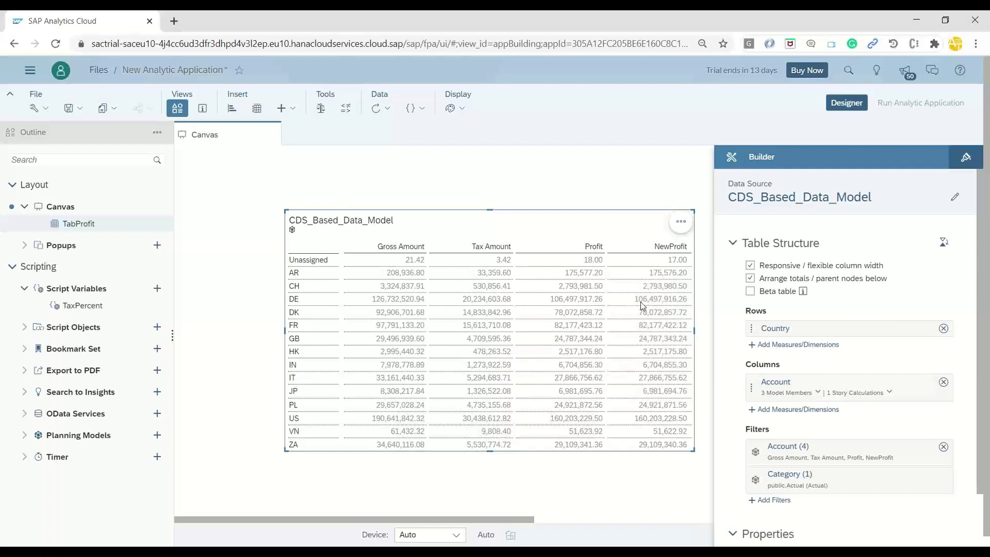
click(645, 284)
click(601, 281)
click(580, 299)
click(642, 299)
click(634, 363)
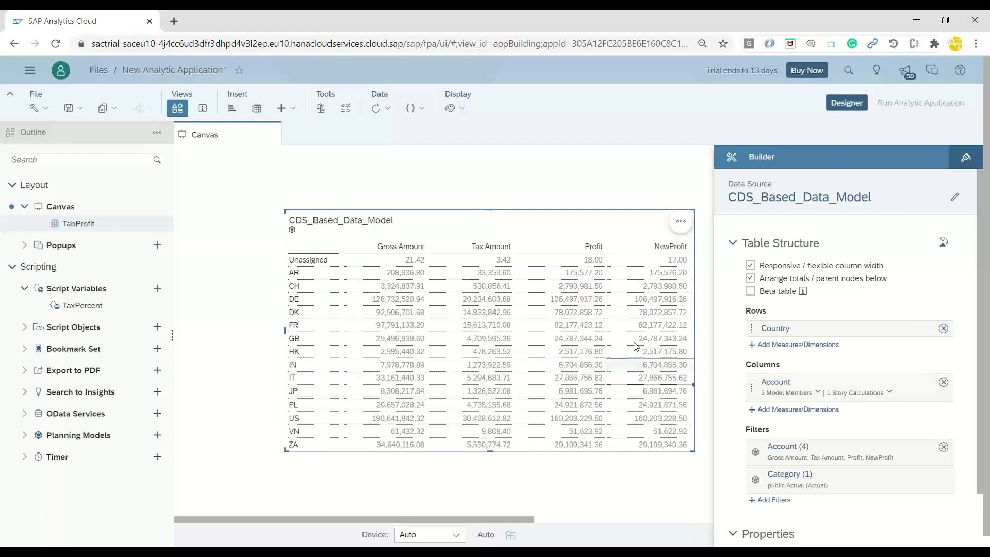
click(633, 376)
click(643, 366)
click(345, 196)
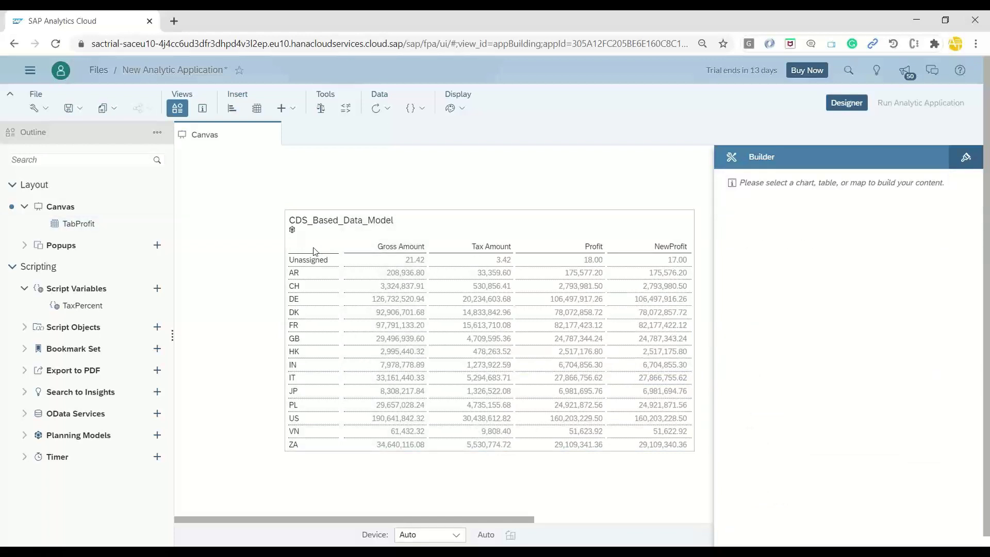
Shift the table left and replace its CDS_Based_Data_Model title with 'Impact of Tax on Profit'
drag(402, 211, 320, 220)
double_click(274, 230)
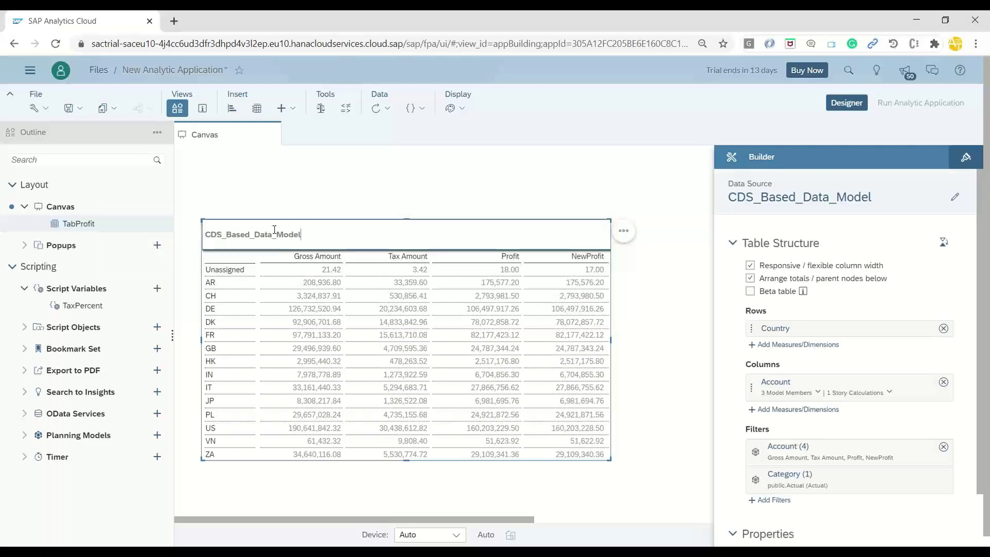
triple_click(301, 231)
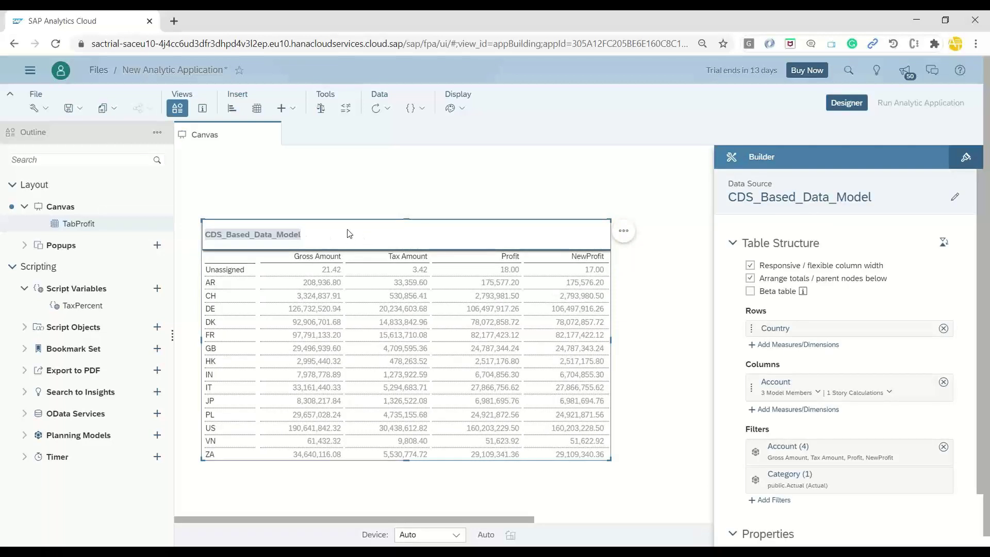
text(Table)
key(Return)
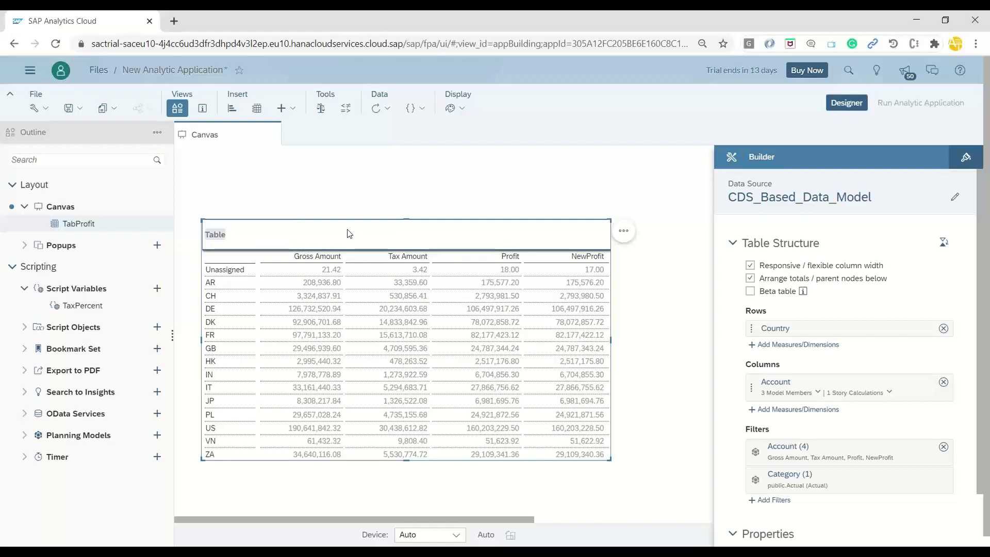
text(Impact of Tax on Pr)
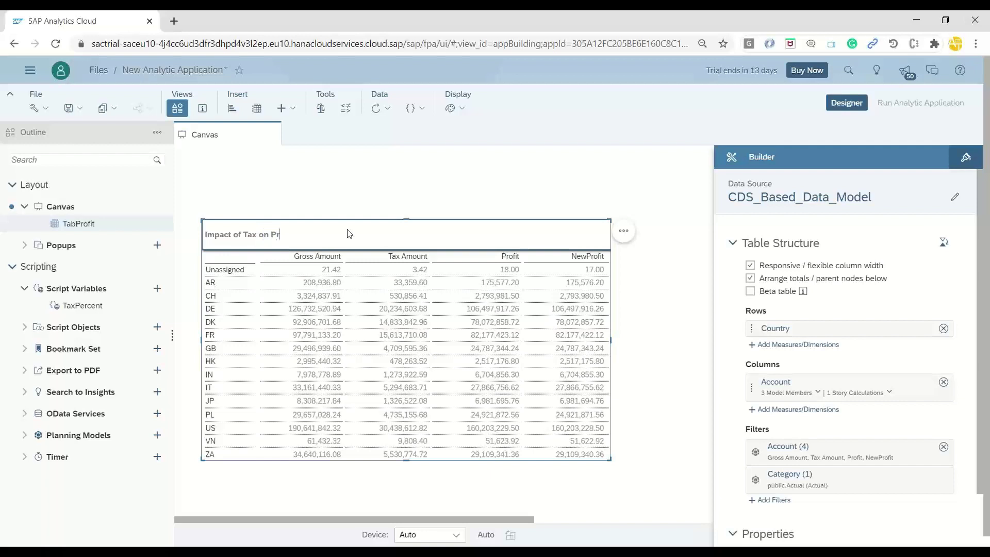
text(ofit)
click(392, 173)
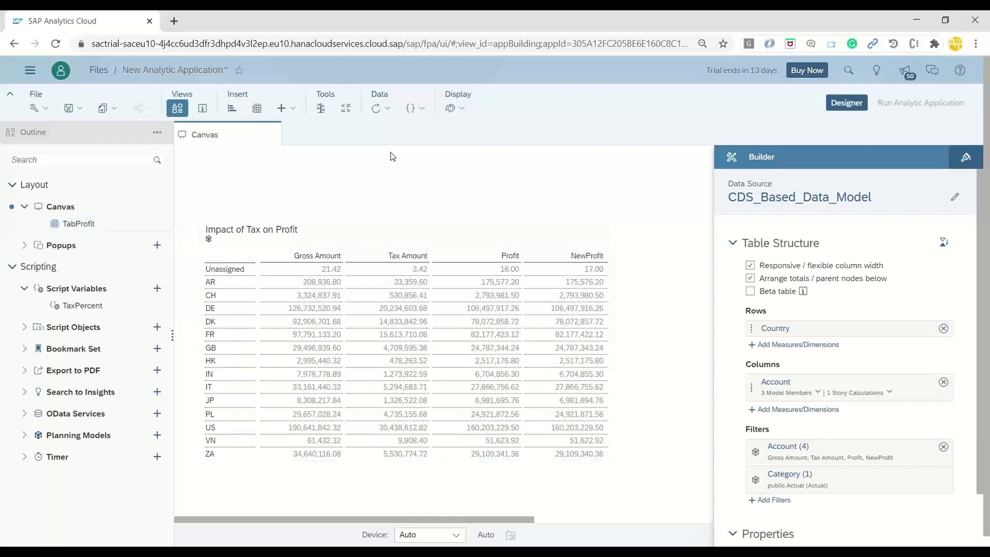
Insert a slider, widen it to the table's width and place it above the table title
click(287, 108)
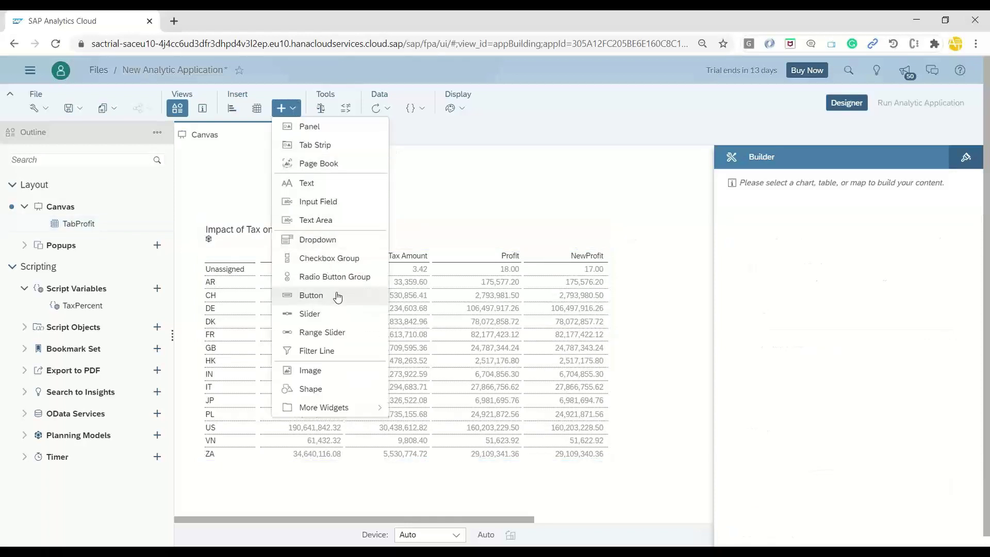
click(325, 317)
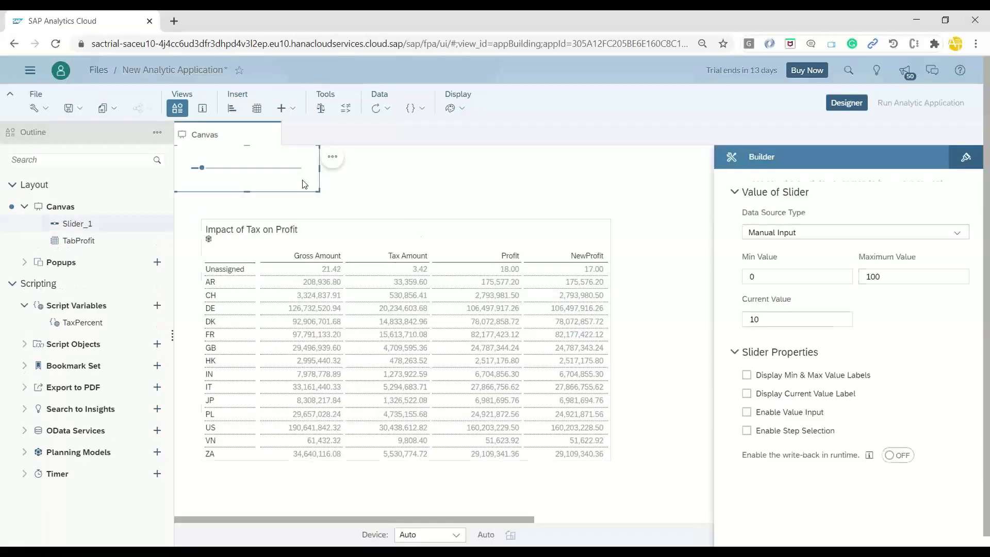
drag(323, 170, 554, 170)
drag(478, 191, 506, 219)
drag(583, 201, 611, 201)
Show the slider's min/max labels, current value label and value input, leaving step selection off
click(746, 375)
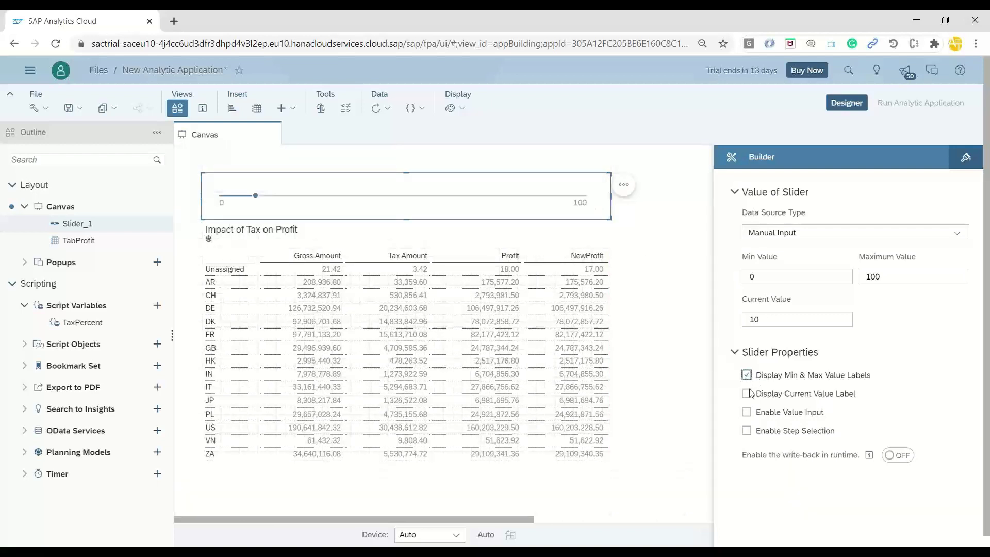
click(746, 394)
click(747, 412)
click(746, 430)
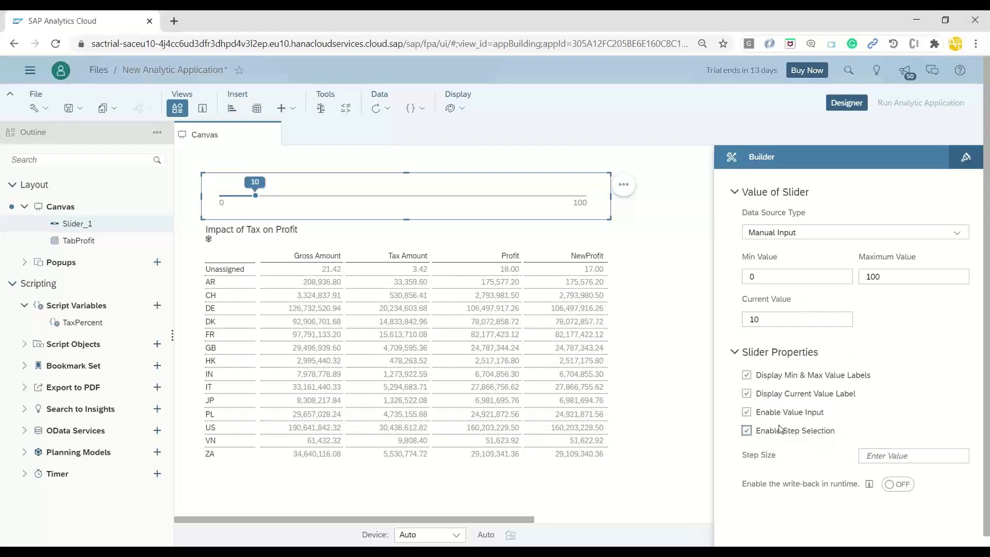
click(755, 431)
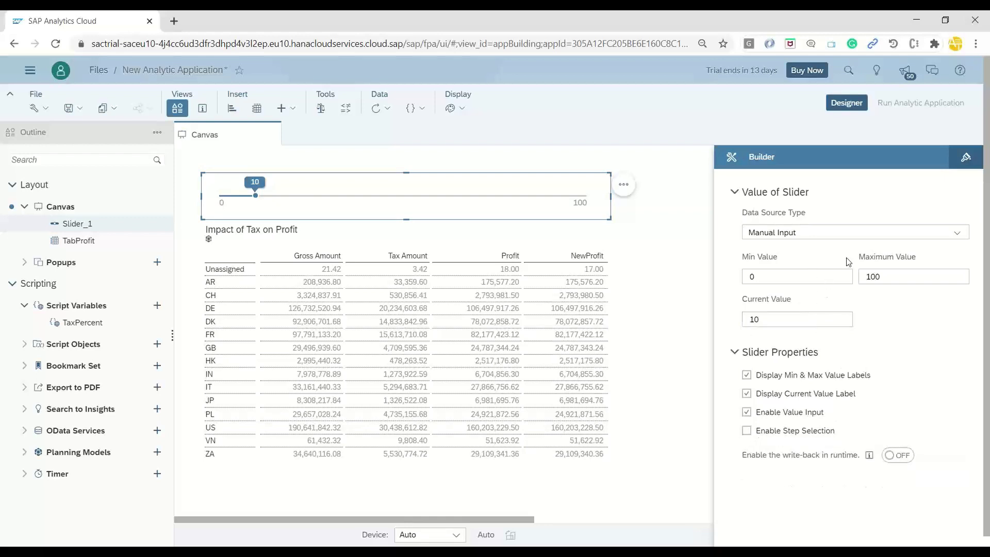
Set the slider's Data Source Type to Script Variables and its Current Value to TaxPercent
click(957, 233)
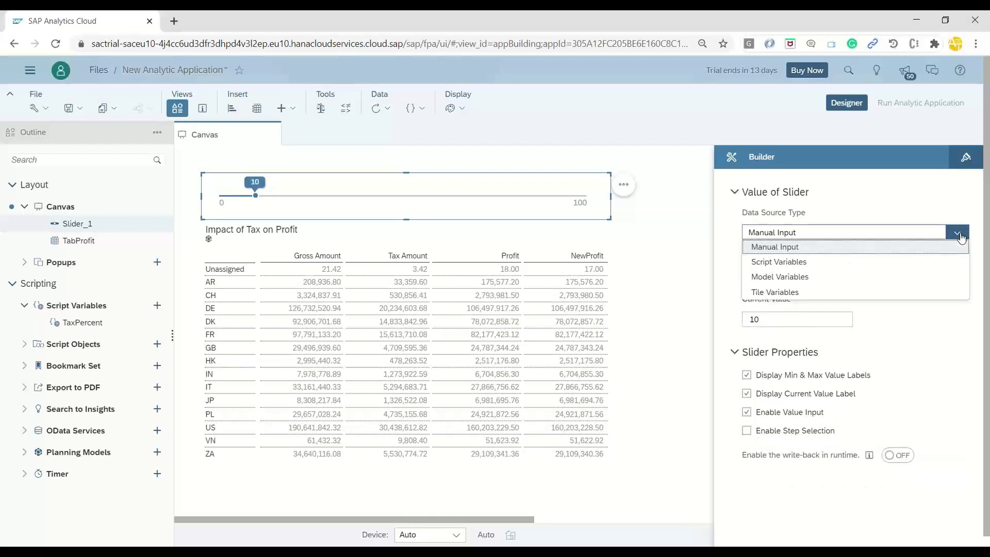
click(779, 262)
click(841, 319)
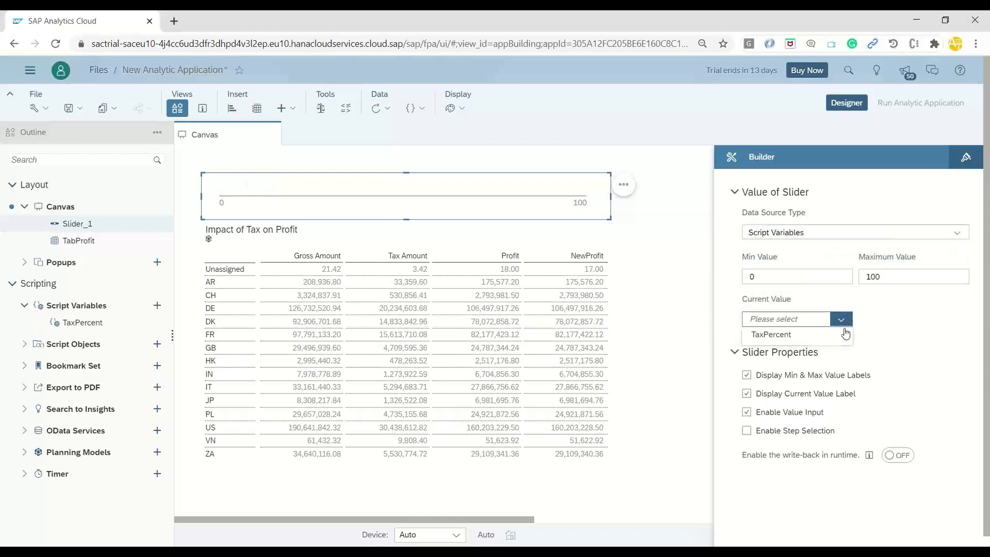
click(775, 335)
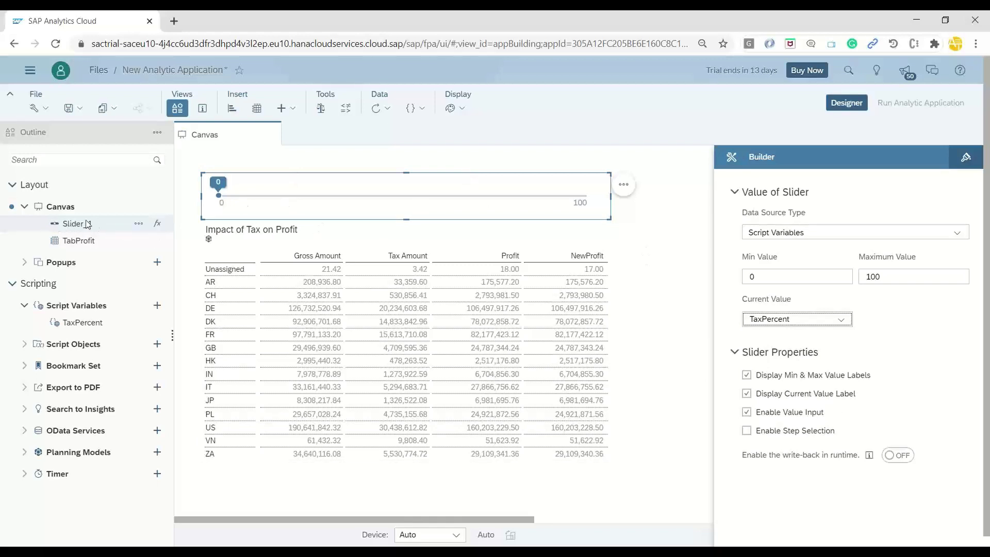
In Slider_1's onChange script, write TaxPercent = Slider_1.getValue()
click(157, 223)
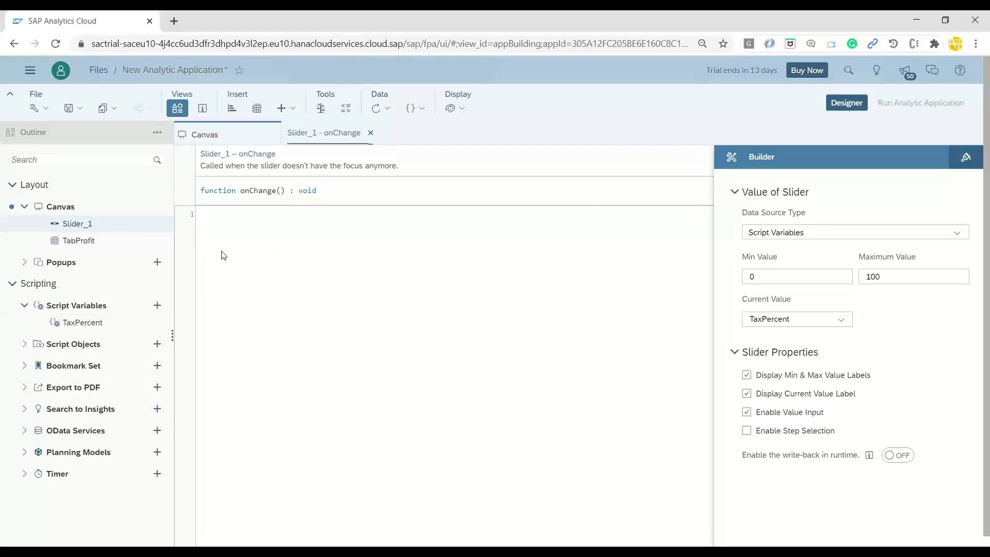
text(TaxPercent)
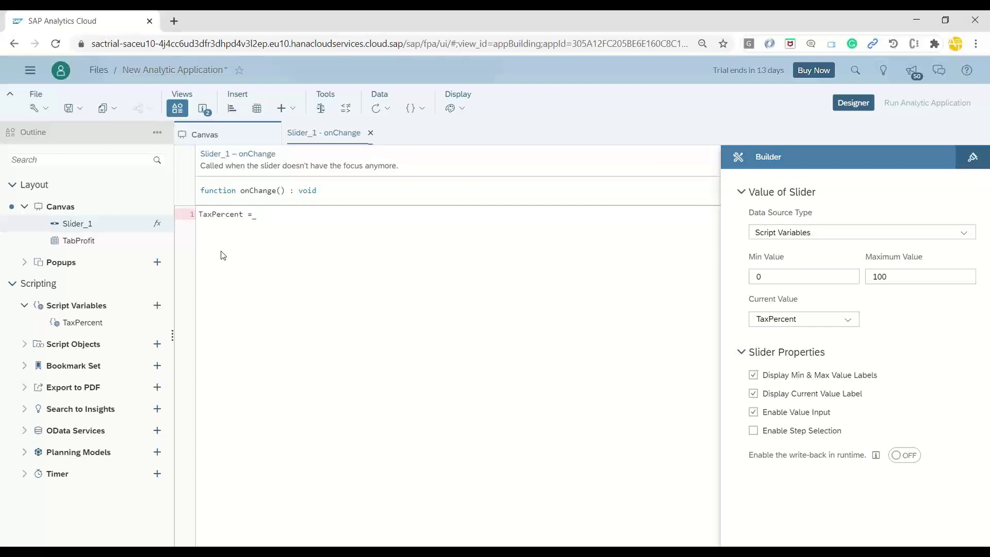
text( = Sli)
key(Return)
text(.get)
key(Down)
key(Down)
key(Down)
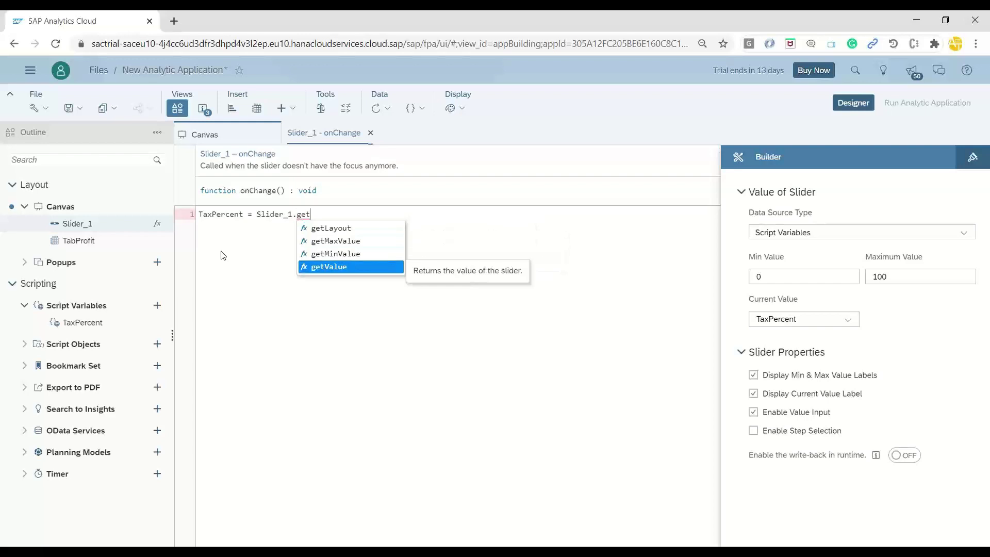
key(Return)
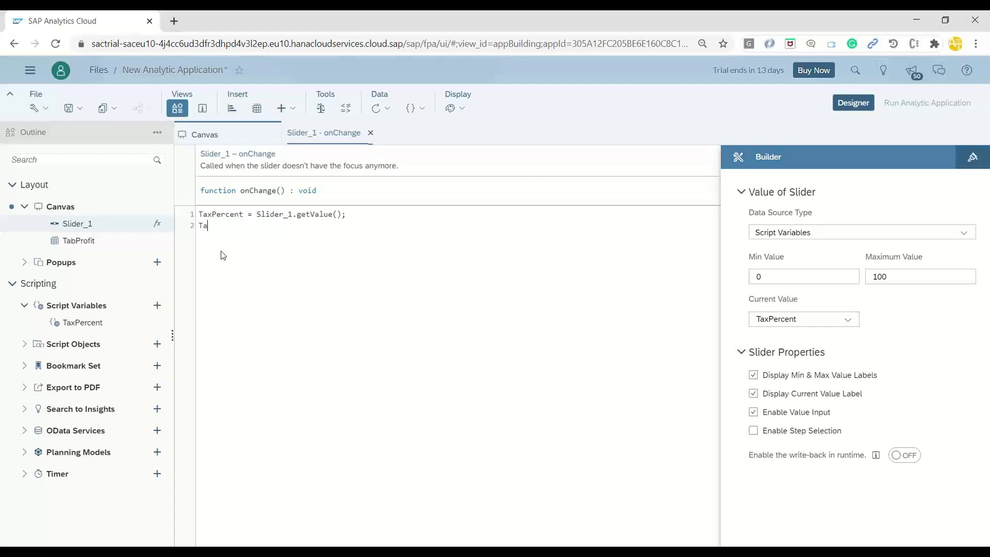
Add TabProfit.getDataSource().refreshData(); on line 2, then press Ctrl+S
key(ctrl+space)
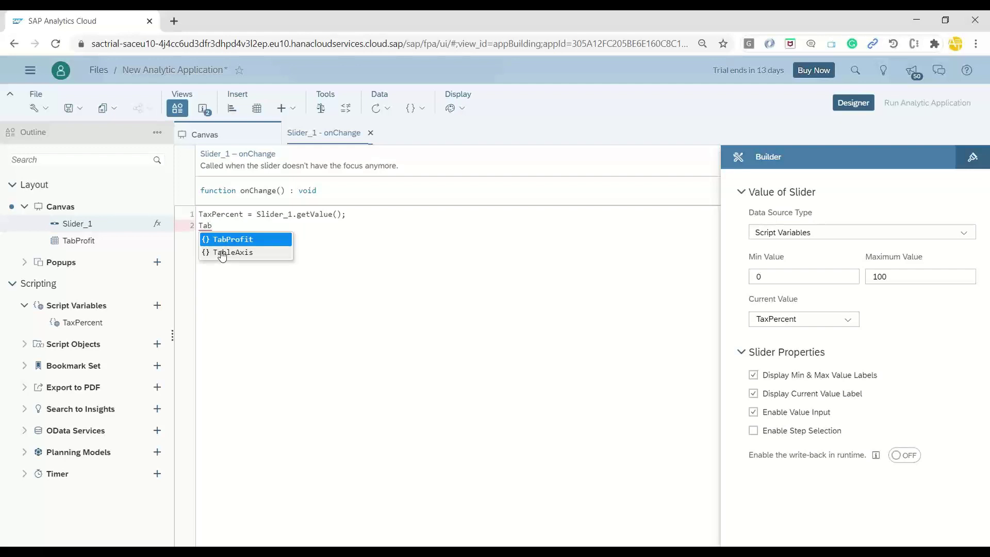
key(Return)
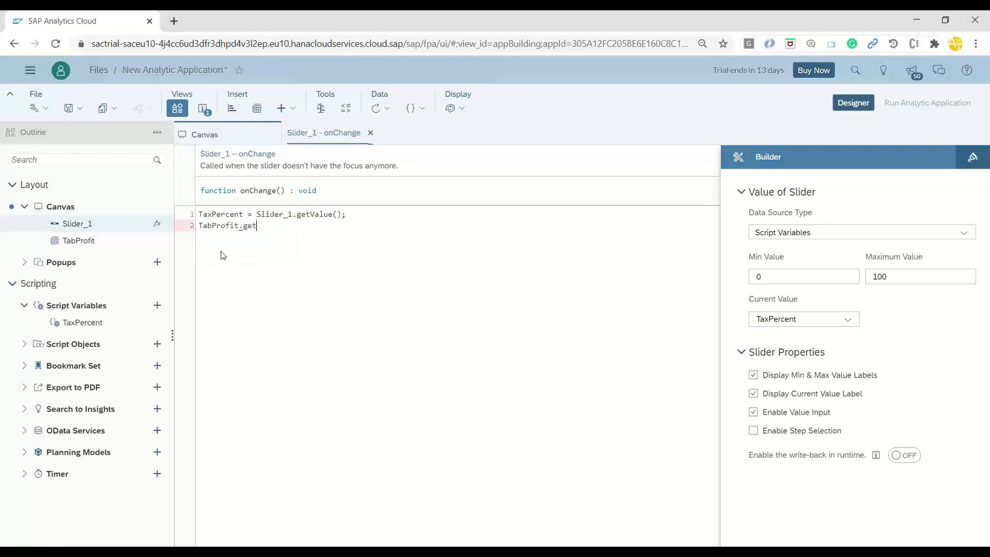
key(ctrl+space)
key(Down)
key(Down)
key(Return)
key(ctrl+space)
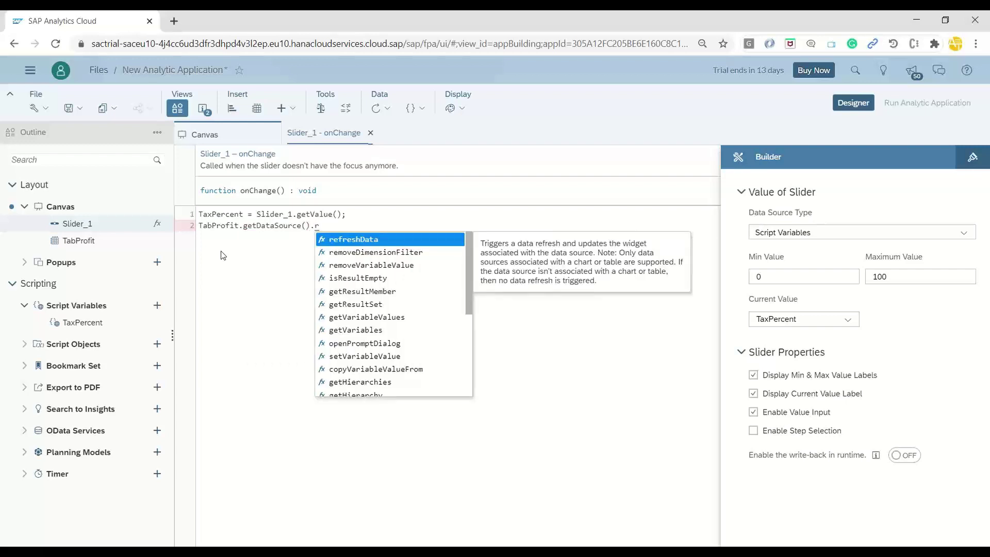
key(Return)
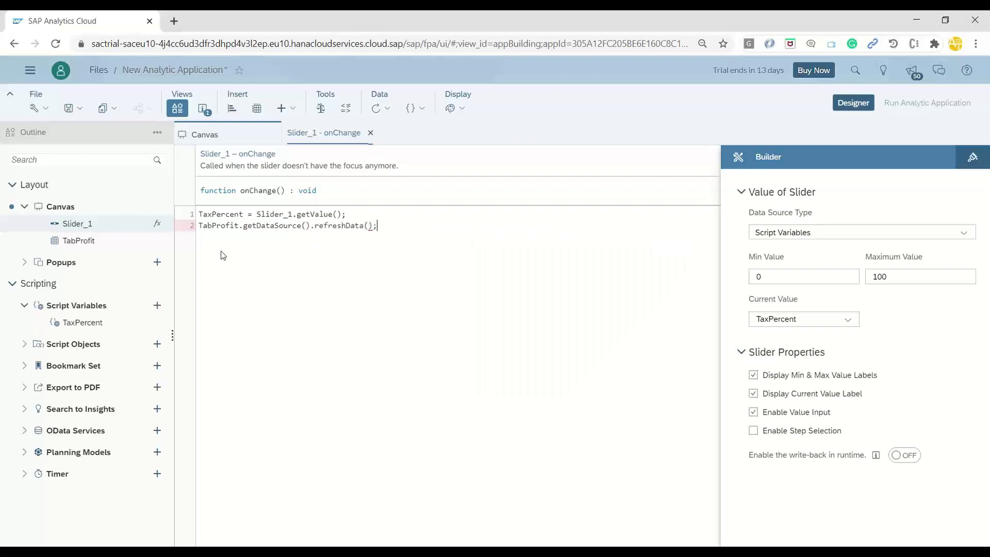
key(ctrl+s)
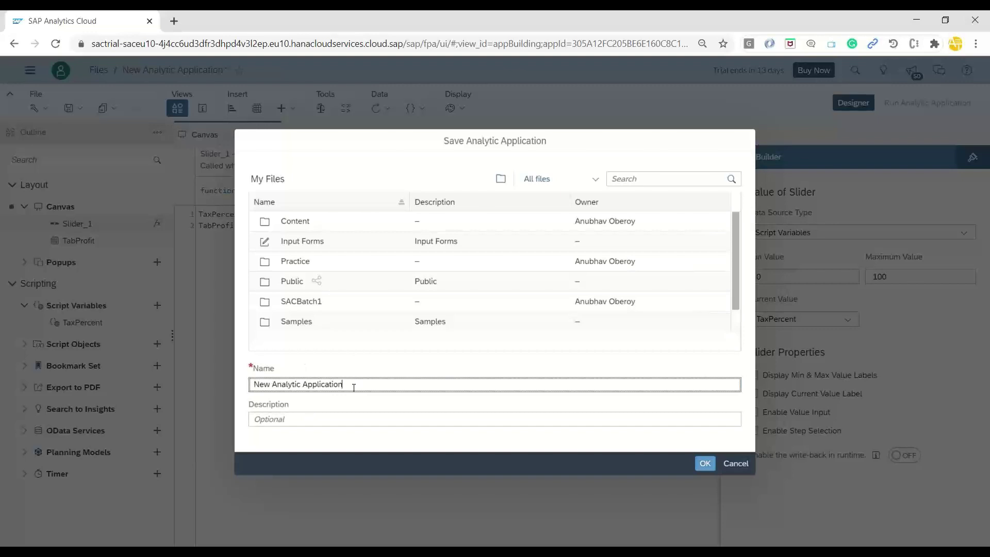
Save into Content as 'Tax Profit Analytic App', then go back to the Canvas tab
click(291, 221)
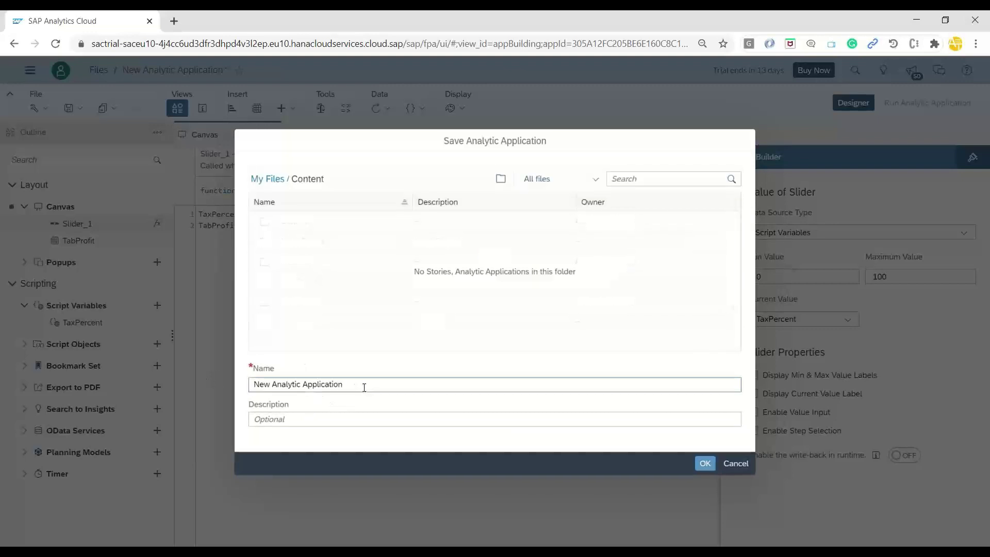
triple_click(279, 384)
text(Tax Profit)
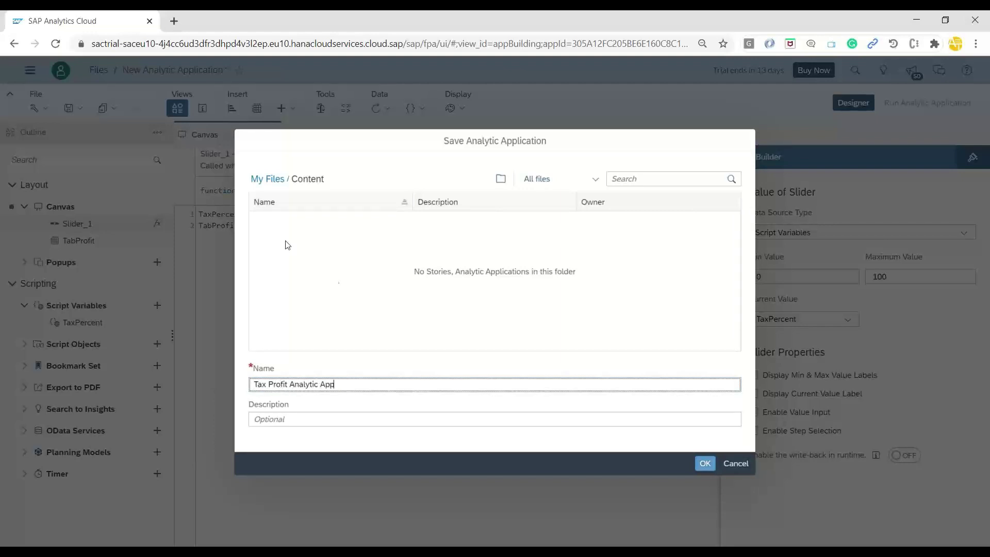
click(704, 463)
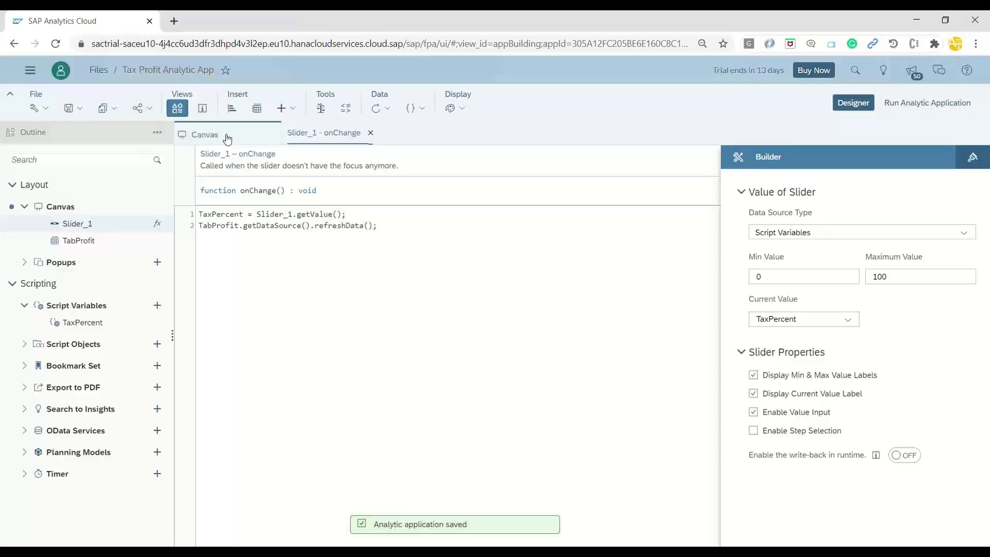
click(223, 135)
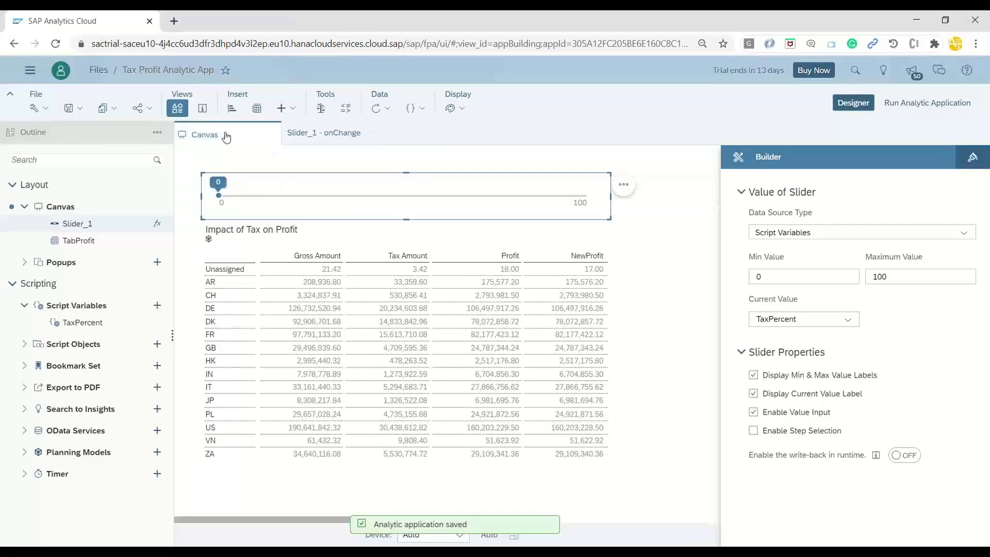
click(666, 316)
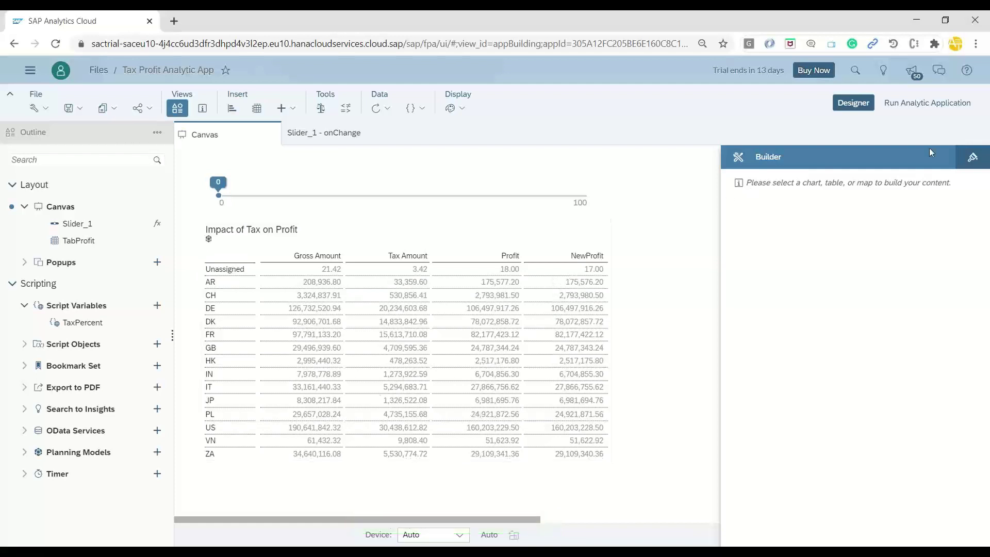
Run the app in a new tab, set the tax slider to 10, and check NewProfit for AR, CH and DK
click(927, 103)
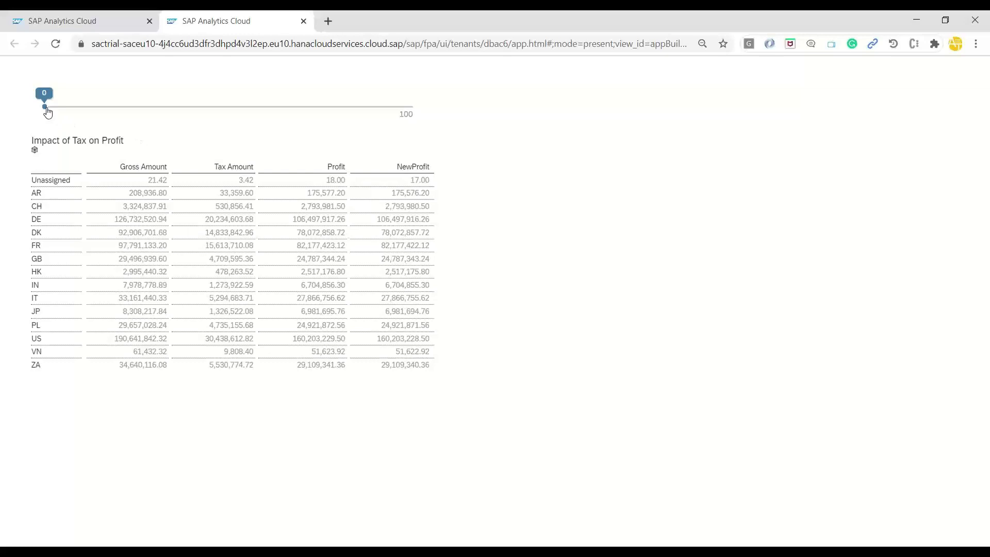
drag(45, 109, 83, 111)
click(400, 194)
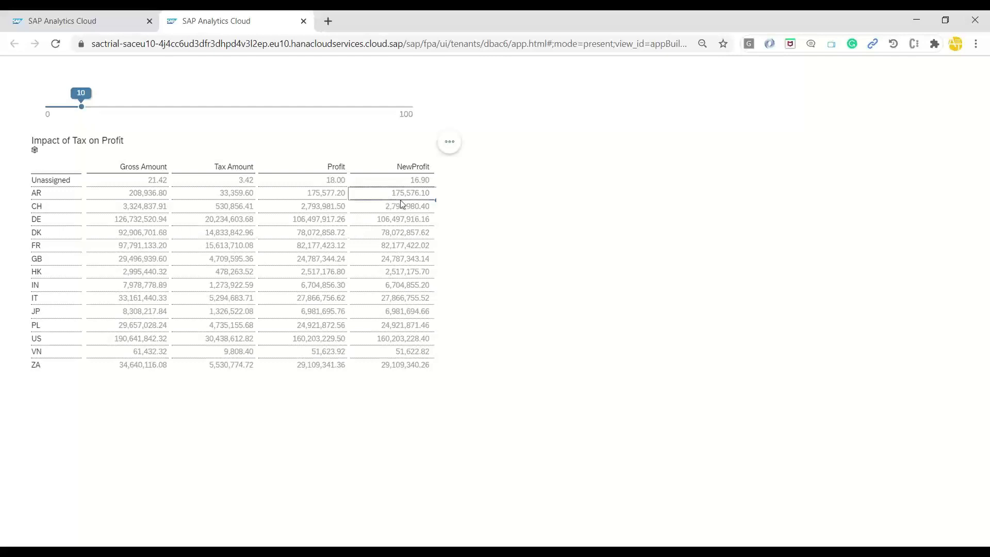
click(394, 209)
click(394, 221)
click(395, 233)
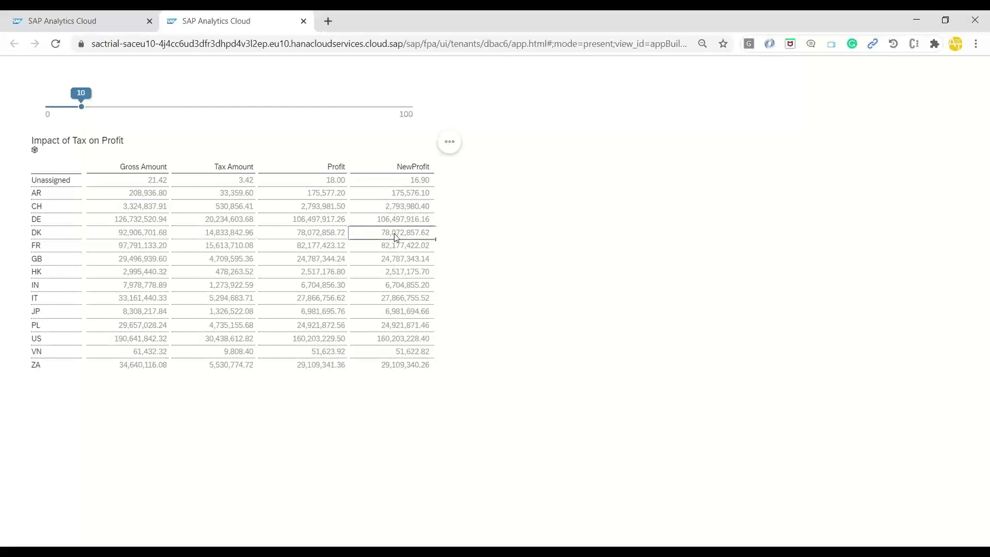
click(399, 211)
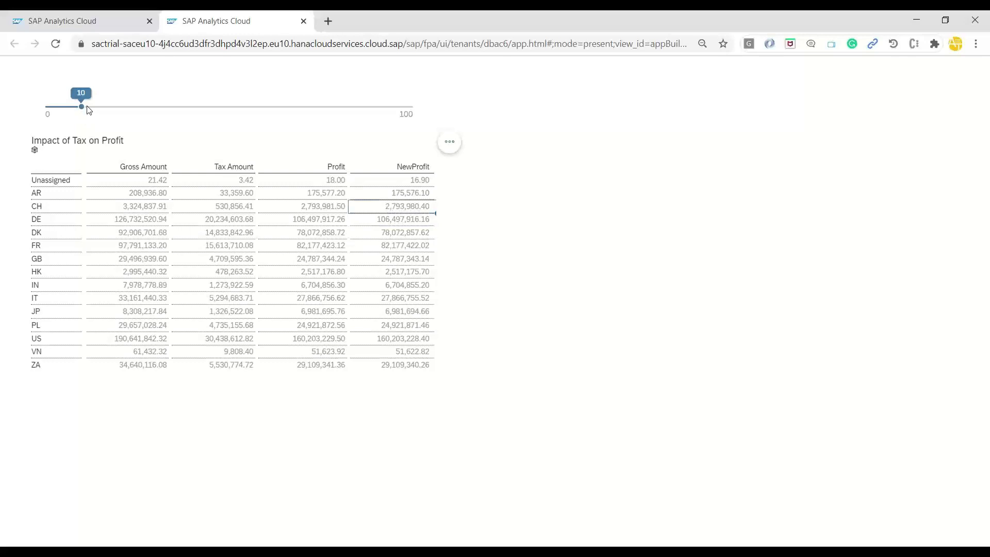
click(88, 26)
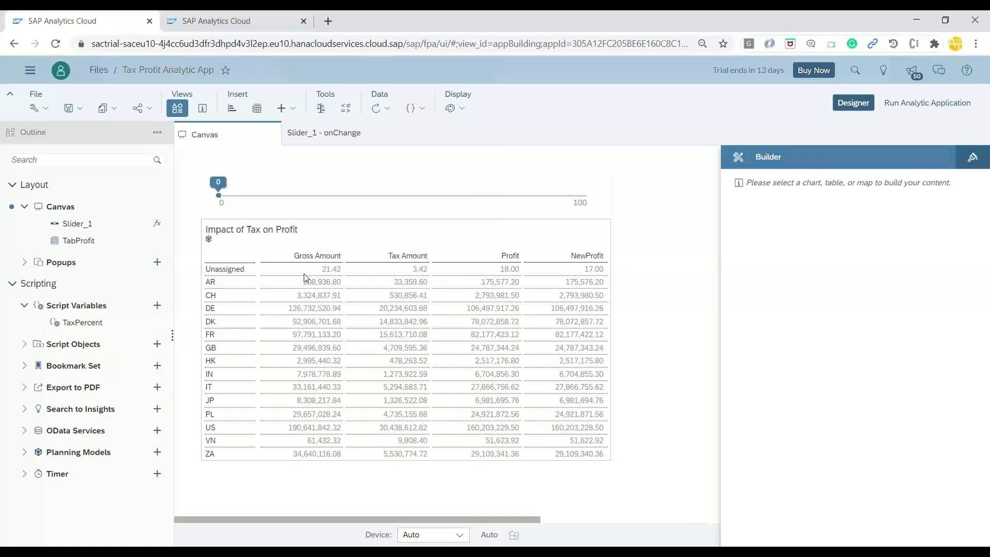
Change the + after Tax_Amount in the NewProfit formula to * and apply it
click(912, 106)
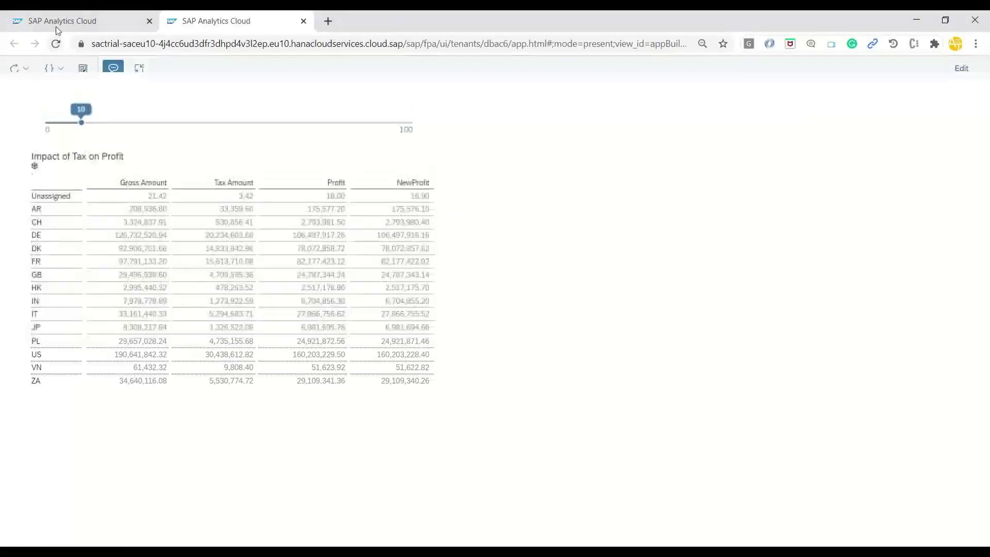
click(59, 20)
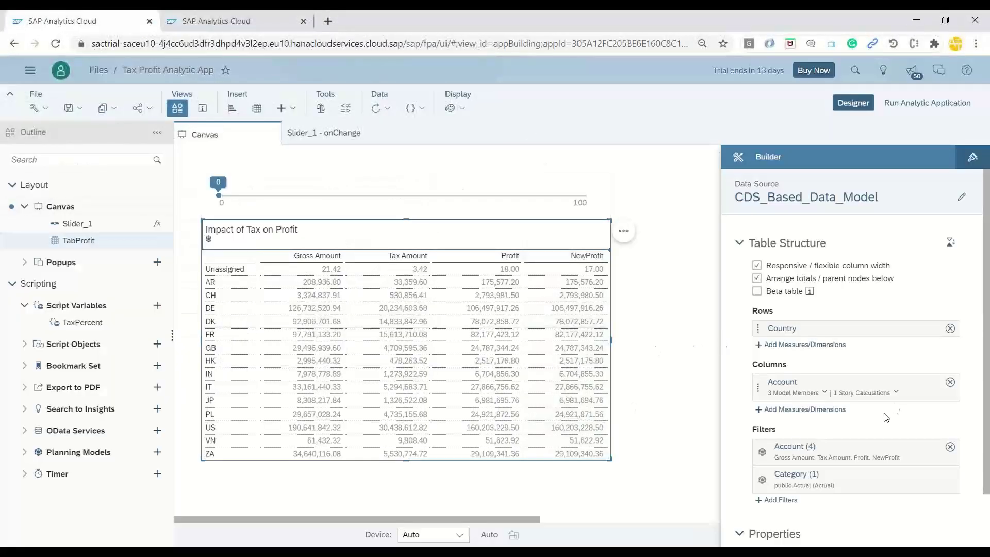
click(893, 393)
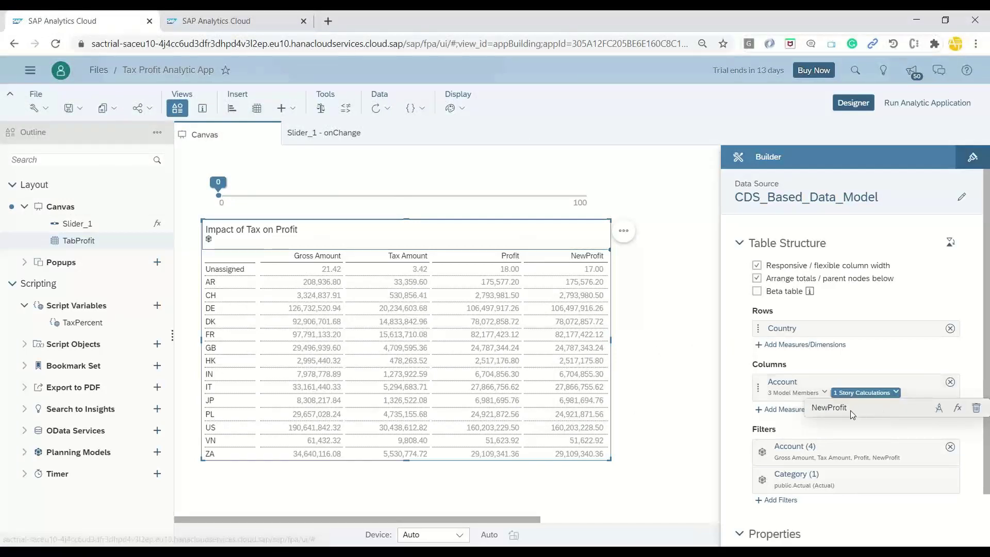
click(957, 410)
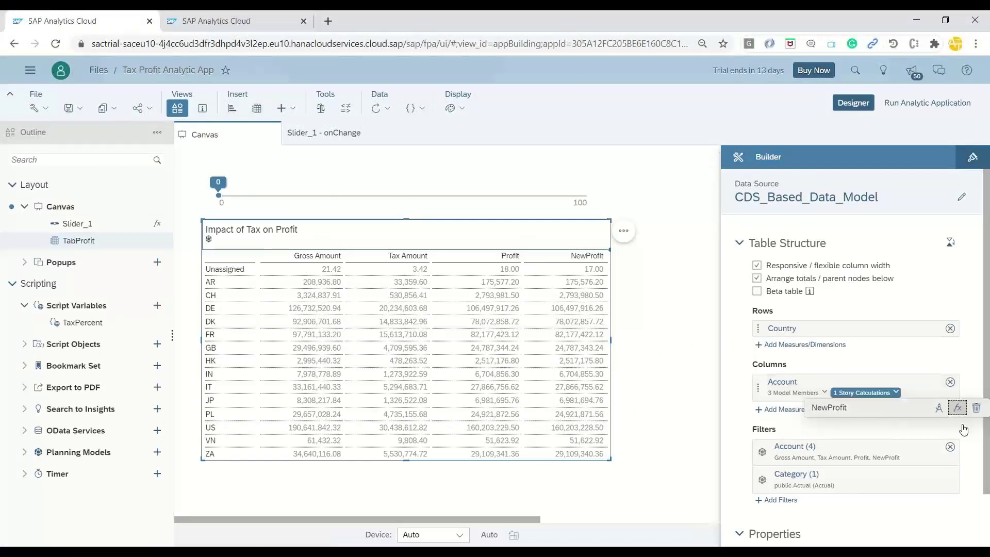
scroll(338, 331, right, 5)
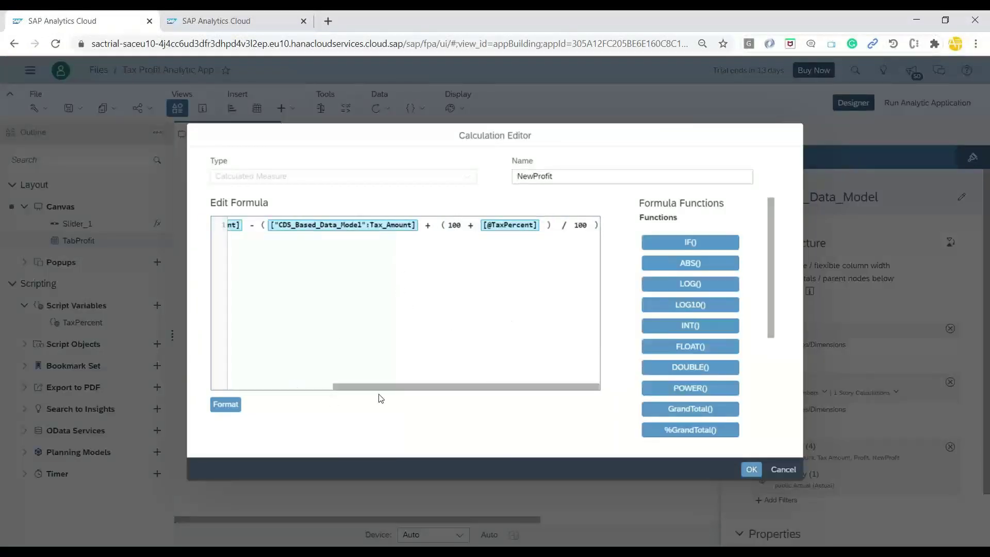
mouse_move(378, 387)
mouse_down()
mouse_move(239, 383)
mouse_move(363, 383)
mouse_up()
click(453, 225)
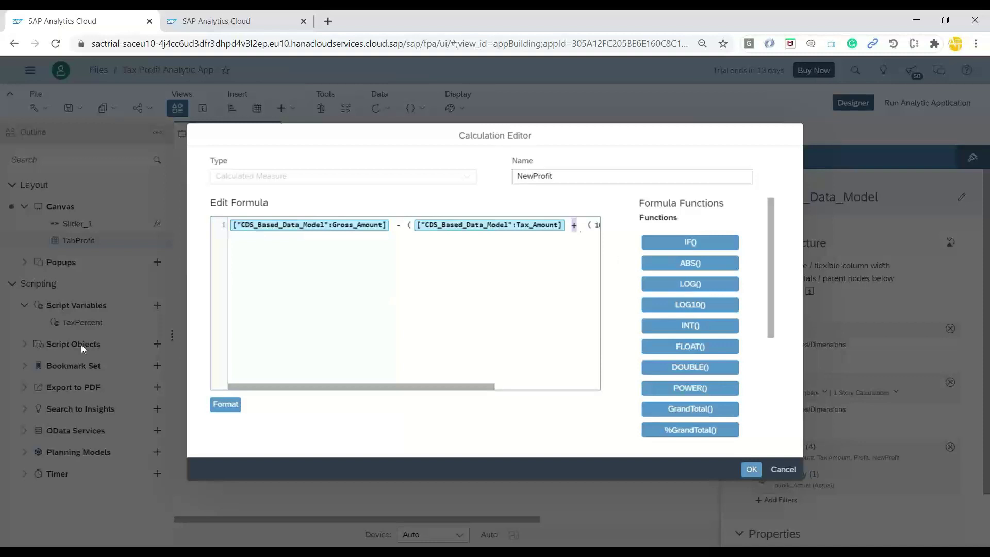
text(*)
click(751, 469)
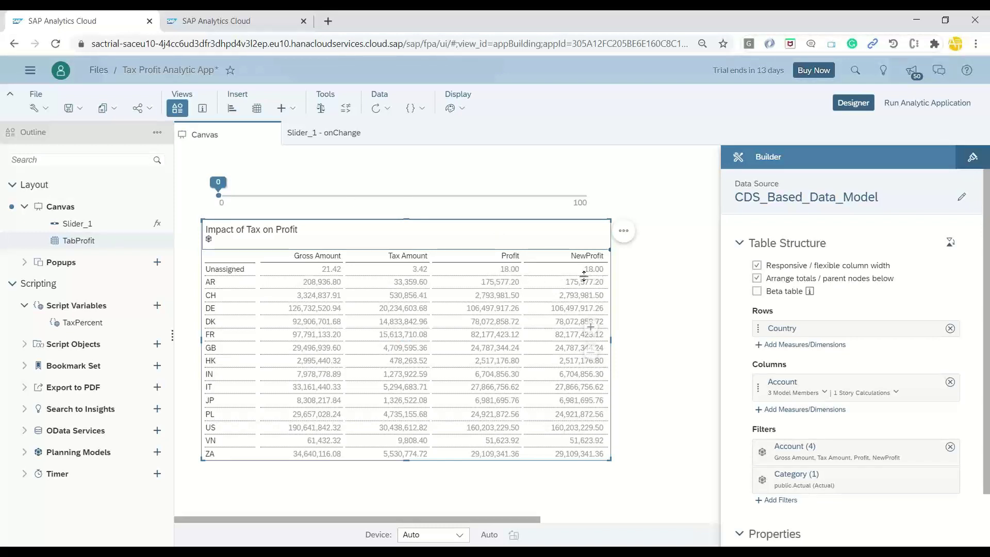
Save the revised application and go back to the running app tab
click(73, 110)
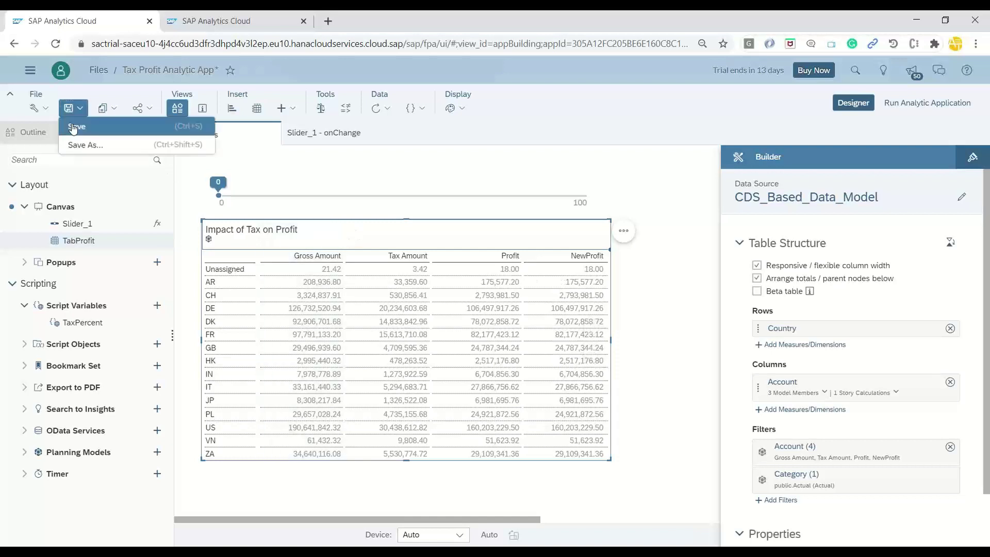
click(76, 127)
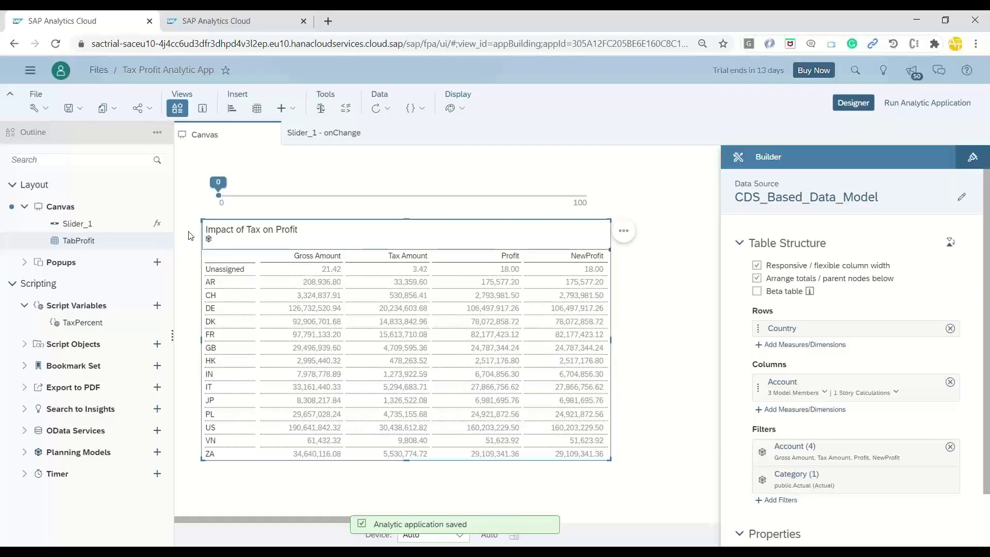
click(216, 20)
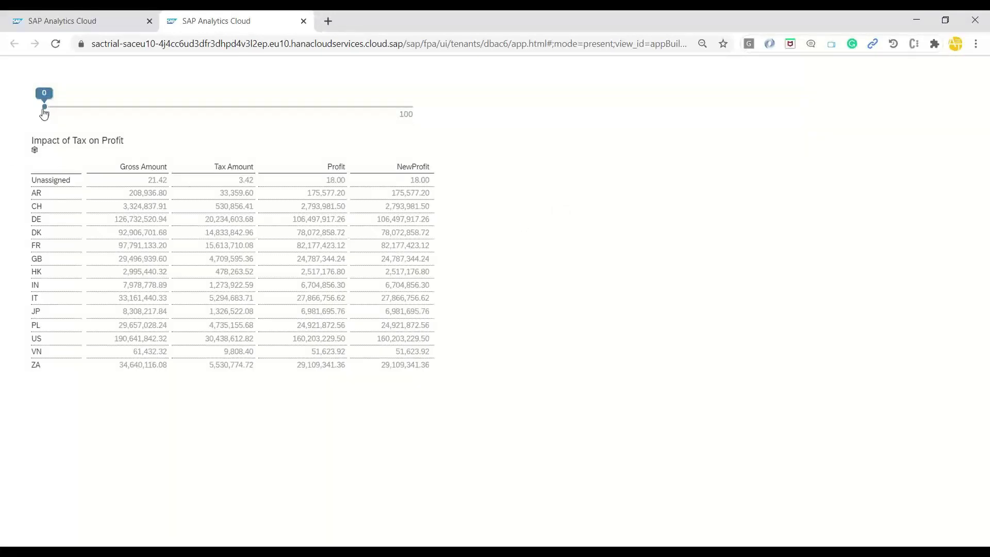
Set the running app's tax slider to 10 and launch Windows Calculator by searching calc
drag(45, 109, 82, 108)
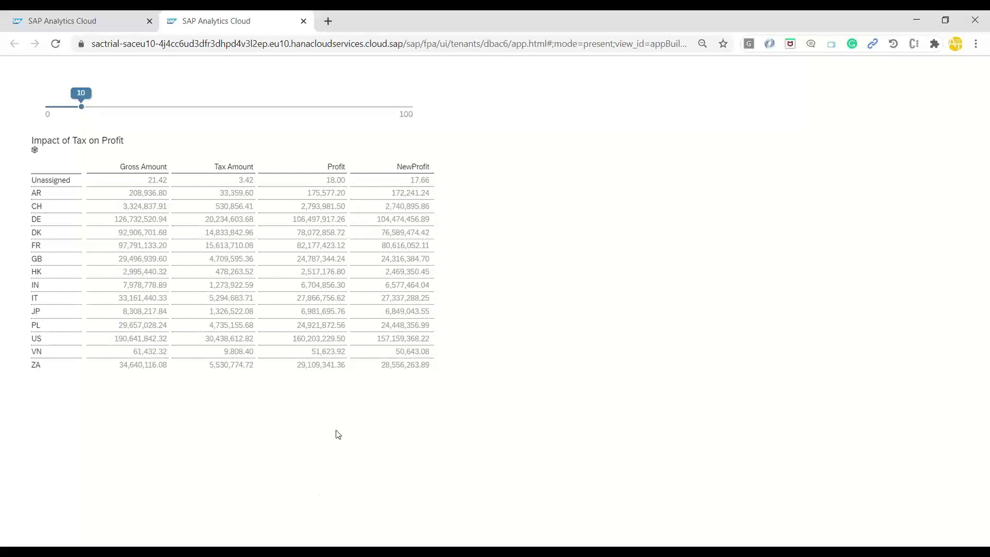
key(super)
text(calc)
key(Return)
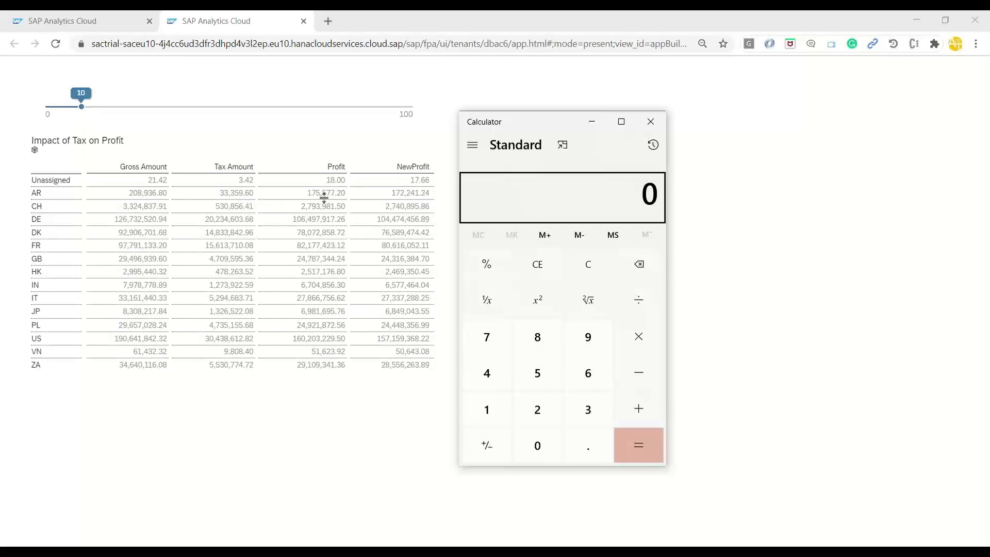
Calculate 175577.2 − 3335.96 in Calculator, giving 172,241.24
click(470, 193)
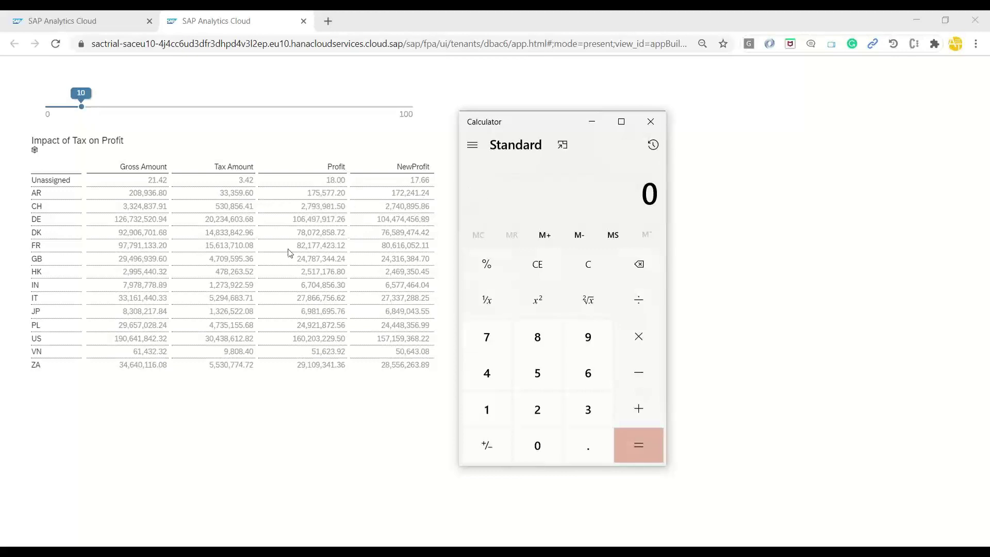
text(175.)
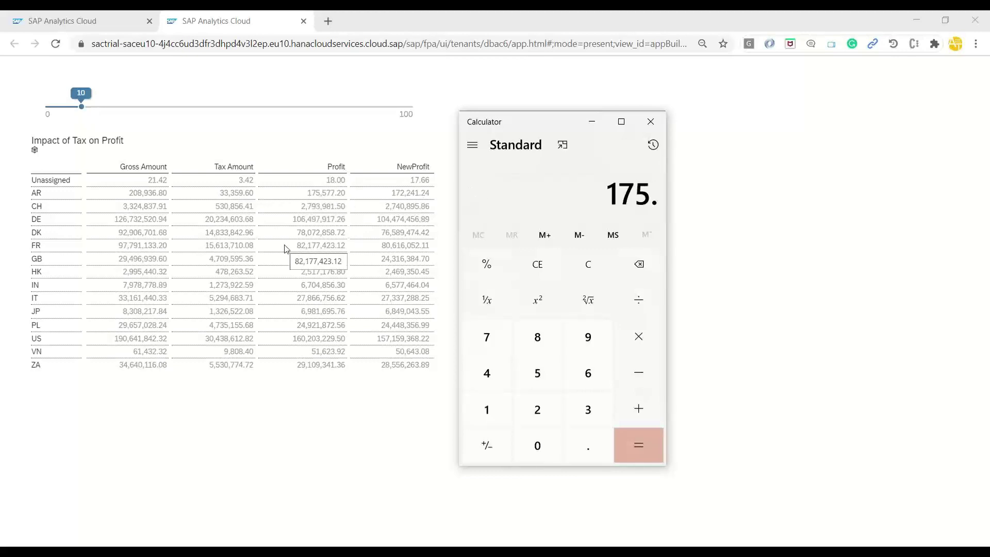
key(BackSpace)
text(577.3)
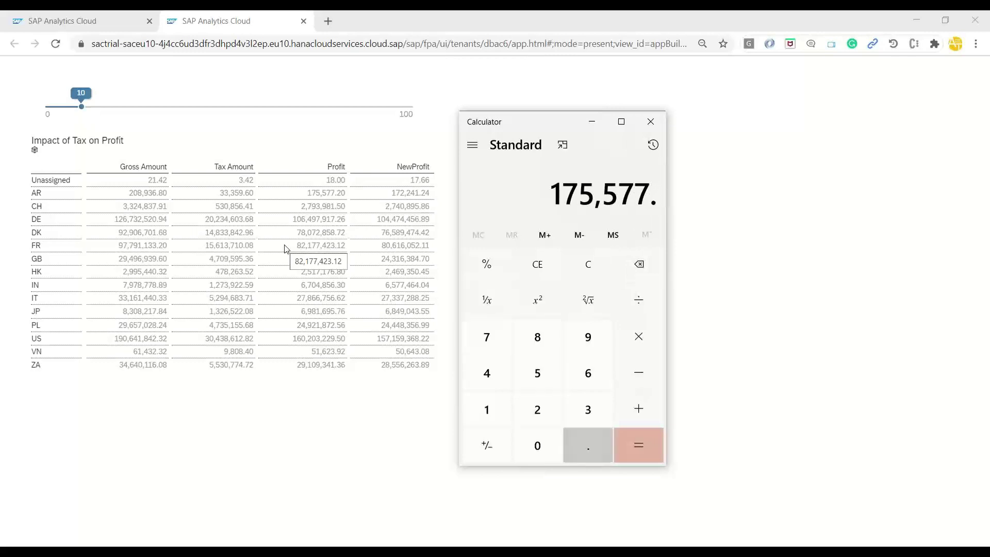
key(BackSpace)
text(20)
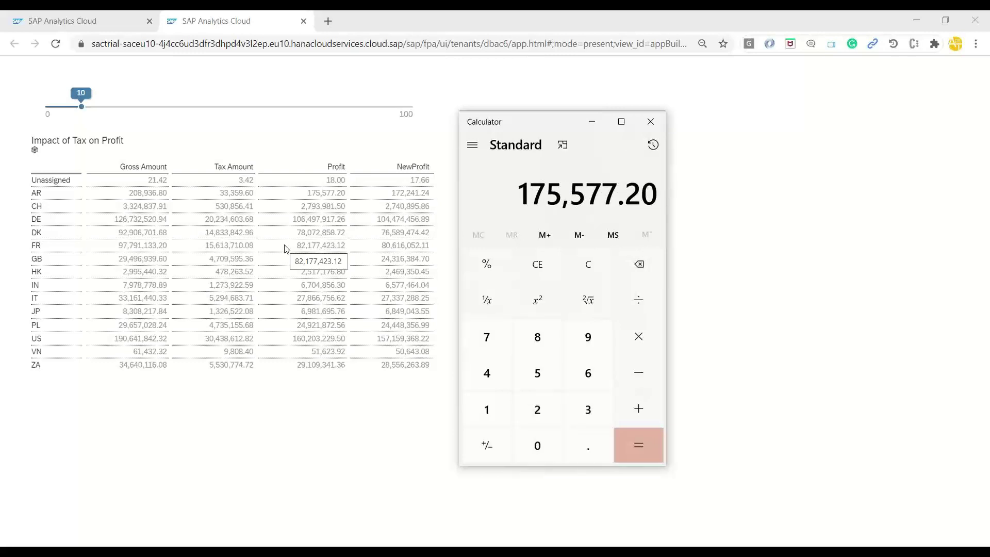
key(minus)
text(33)
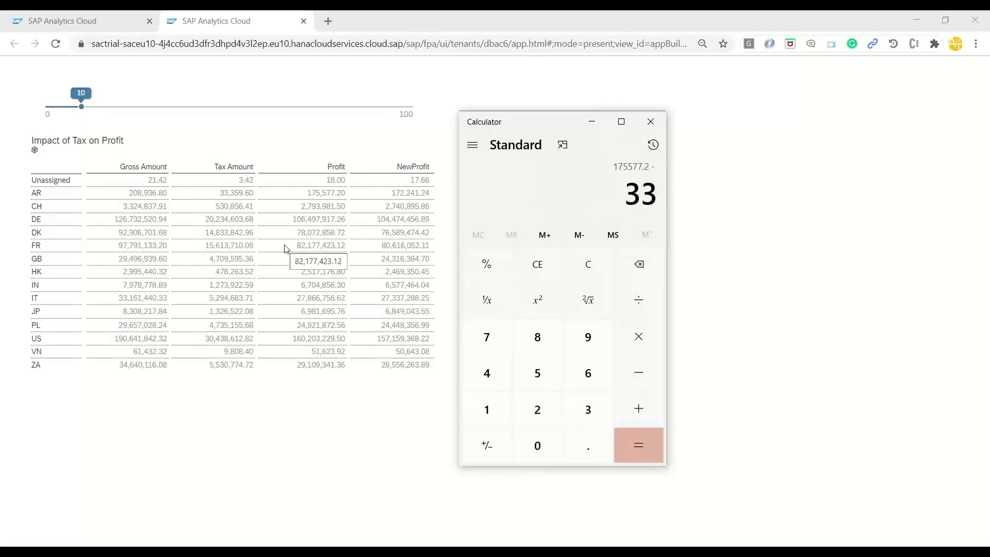
text(35.96)
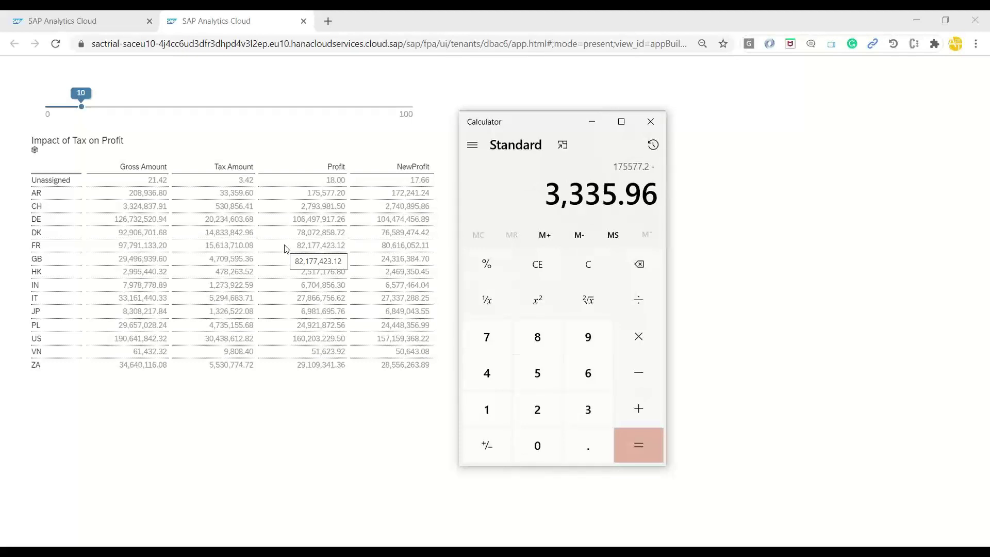
key(Return)
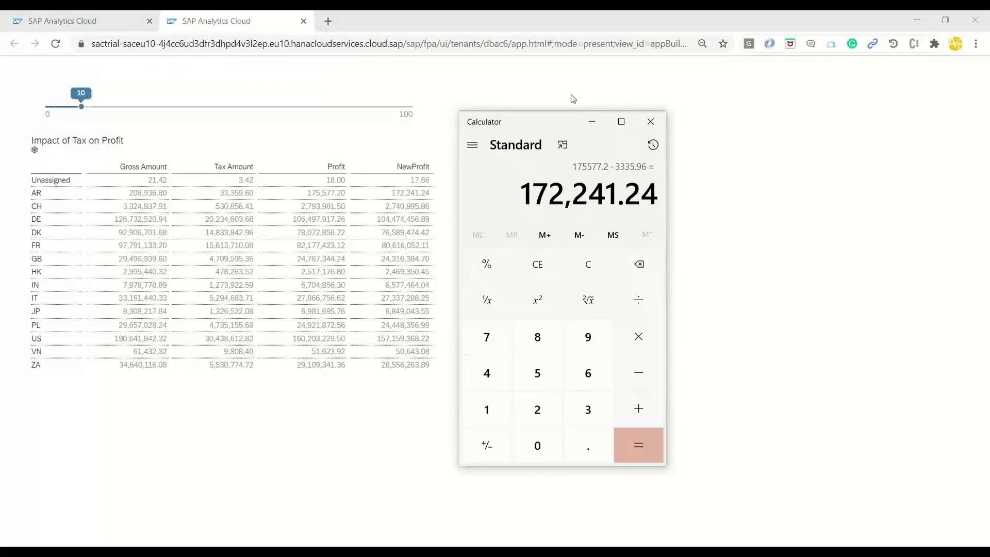
Circle AR's NewProfit value 172,241.24 in the running app, then return to the designer
click(108, 206)
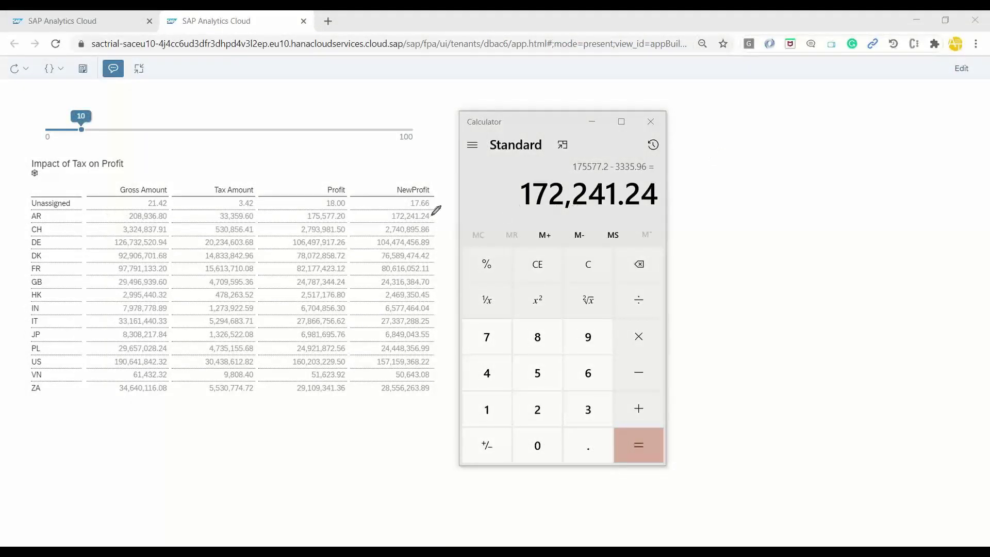
mouse_move(433, 207)
mouse_down()
mouse_move(407, 205)
mouse_move(419, 222)
mouse_move(432, 206)
mouse_move(567, 181)
mouse_move(534, 166)
mouse_move(666, 204)
mouse_move(598, 171)
mouse_up()
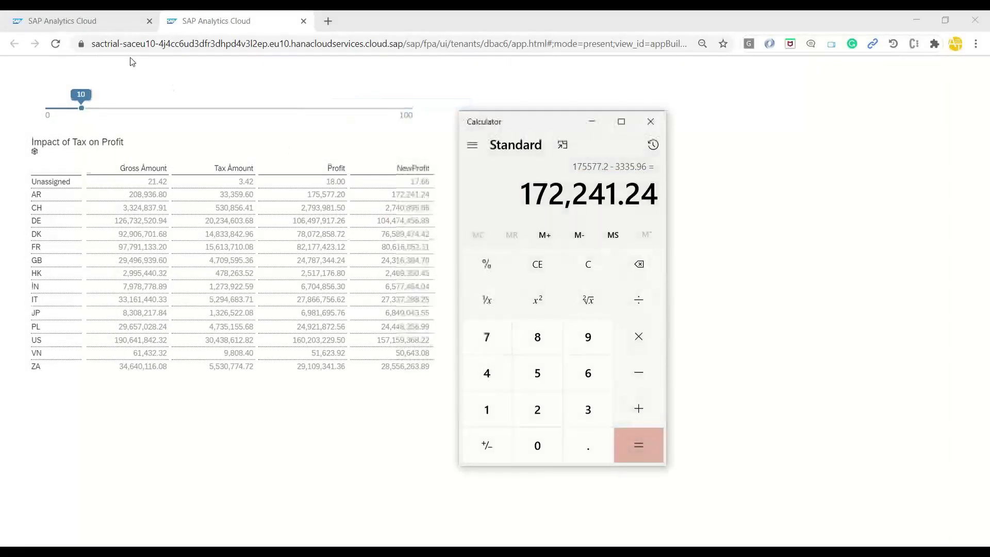
click(77, 21)
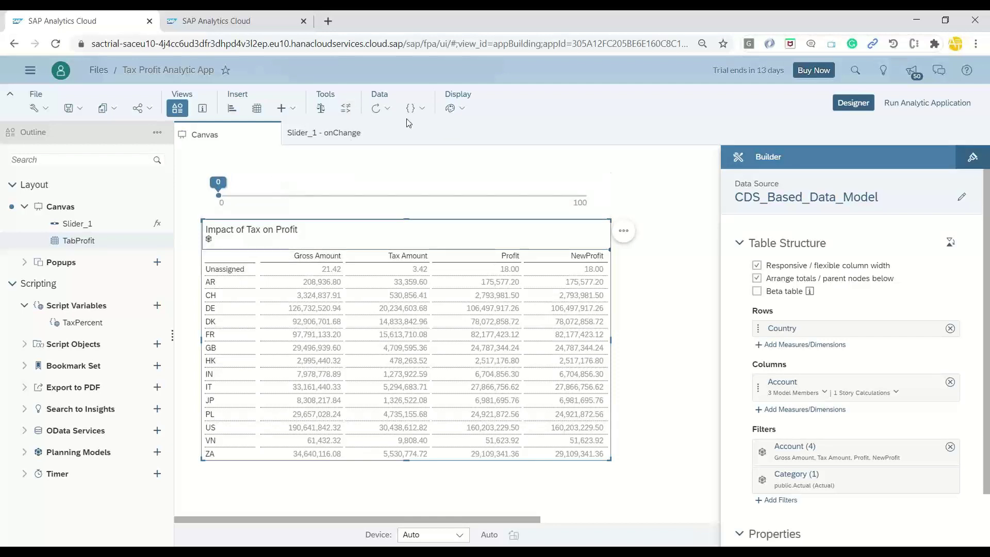
Insert a 'Tax Amount (% increase)' text widget above the slider and widen it to the table's width
click(285, 107)
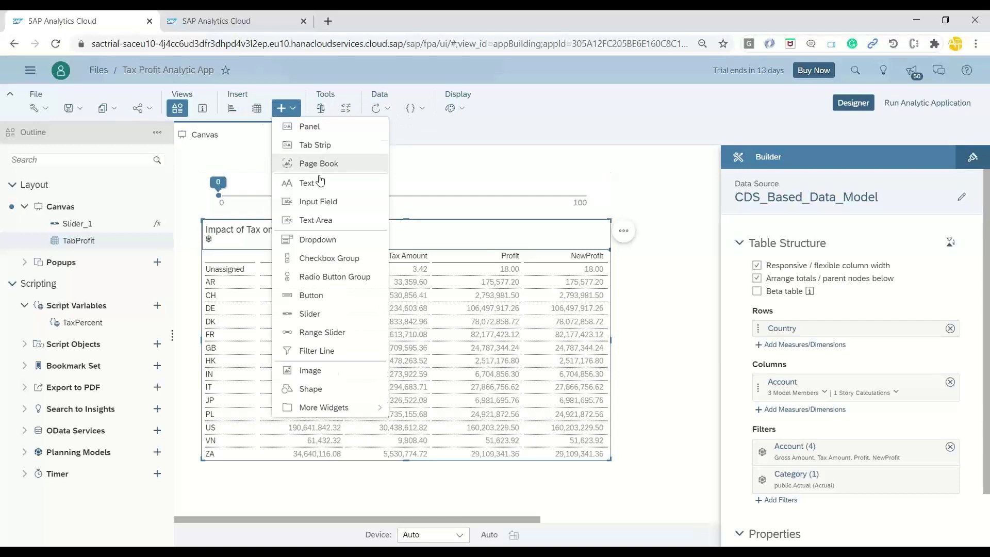
click(361, 195)
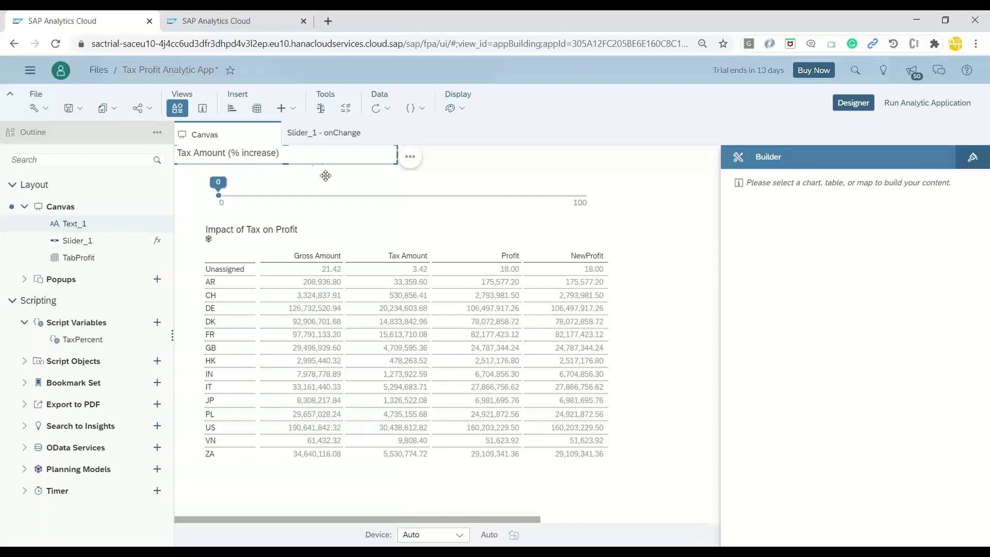
drag(324, 172, 346, 176)
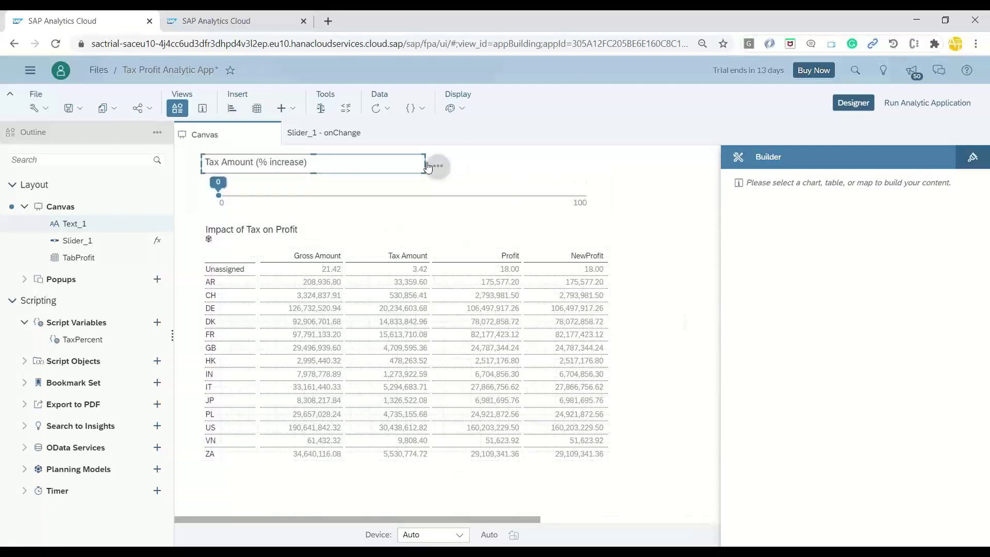
drag(426, 163, 613, 163)
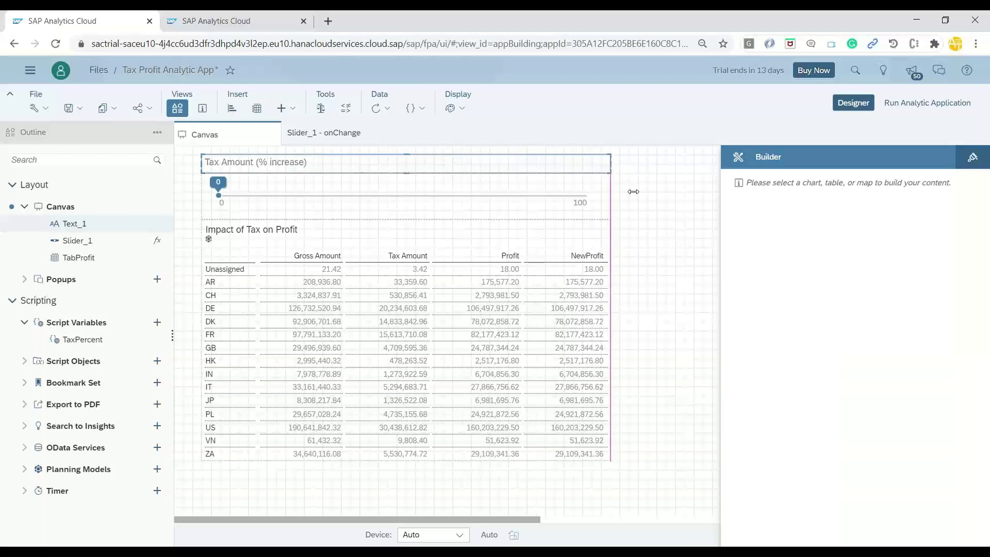
Insert a square shape and resize it into a black bar spanning the slider and table width
click(285, 108)
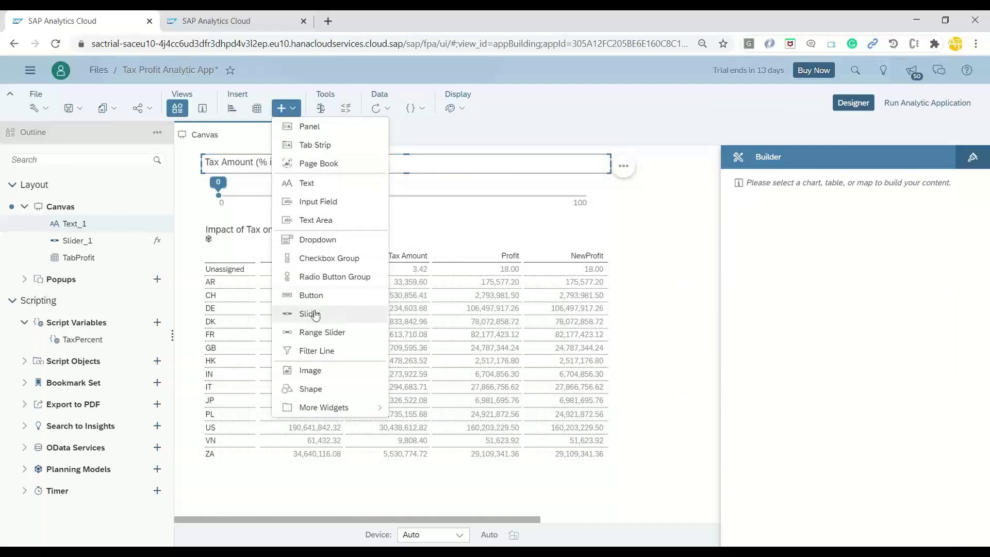
click(330, 390)
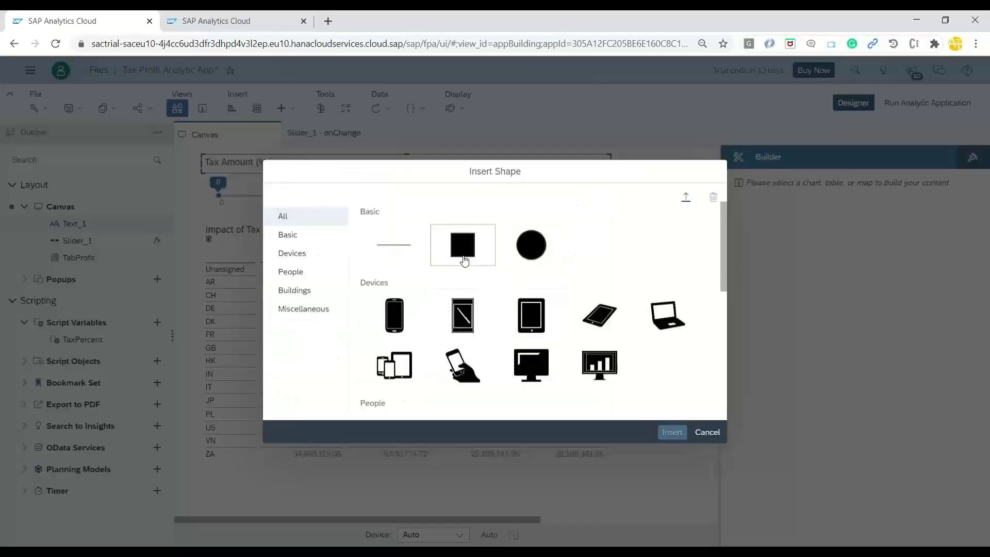
click(476, 258)
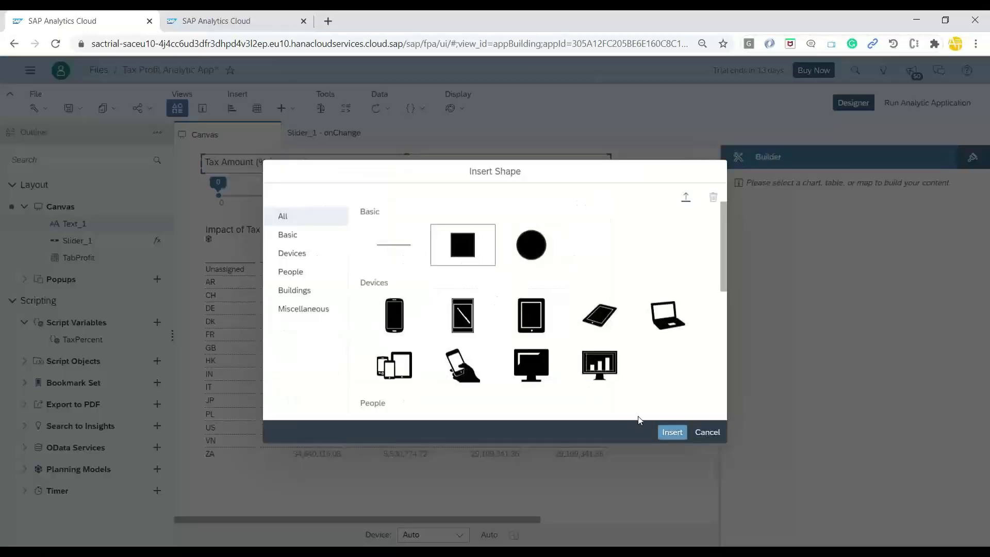
click(672, 433)
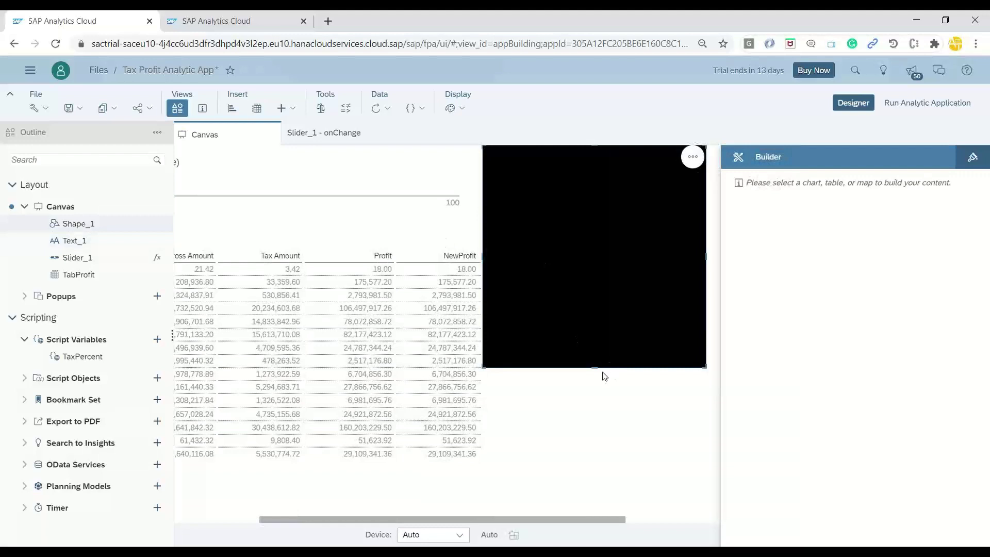
drag(598, 367, 262, 214)
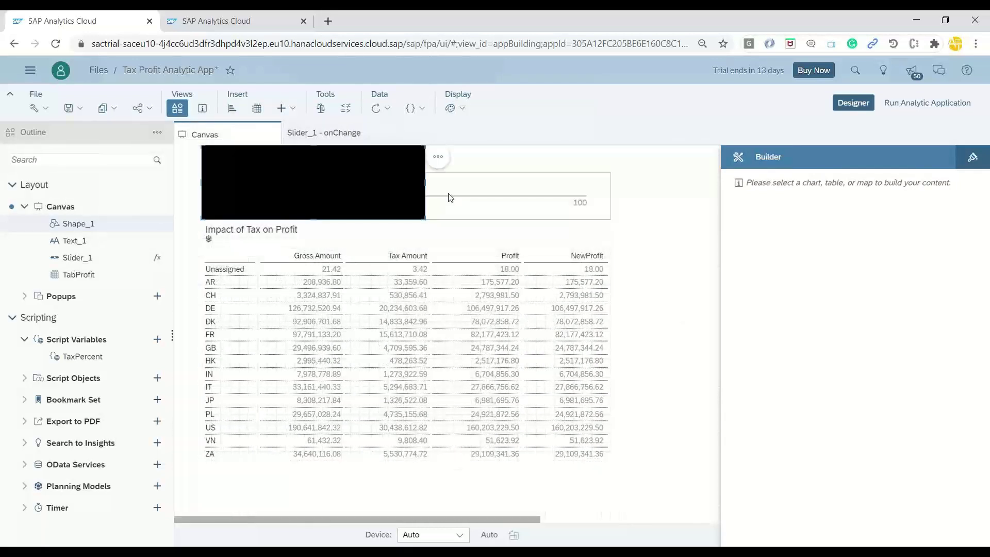
drag(427, 186, 577, 193)
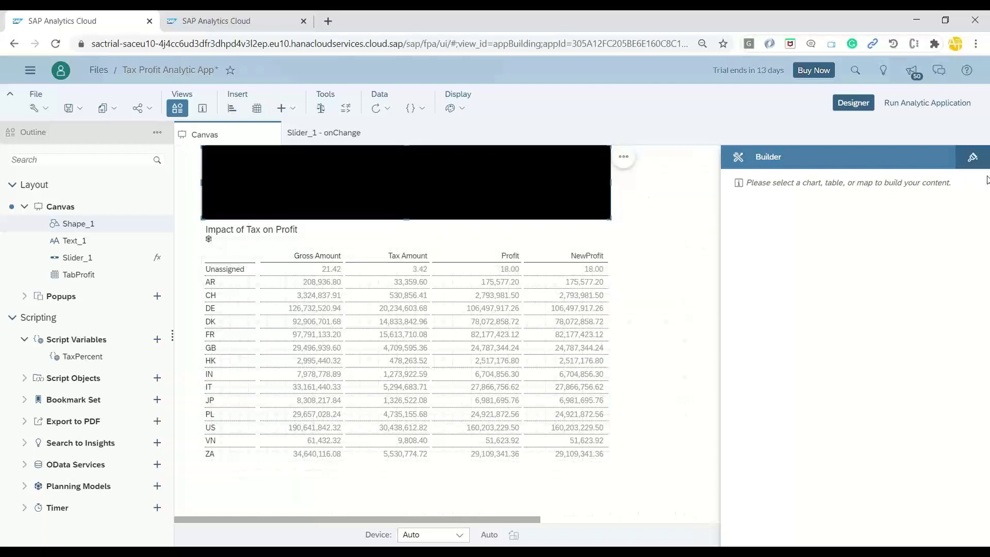
Send the black Shape_1 bar to the back, behind the slider and label
click(972, 157)
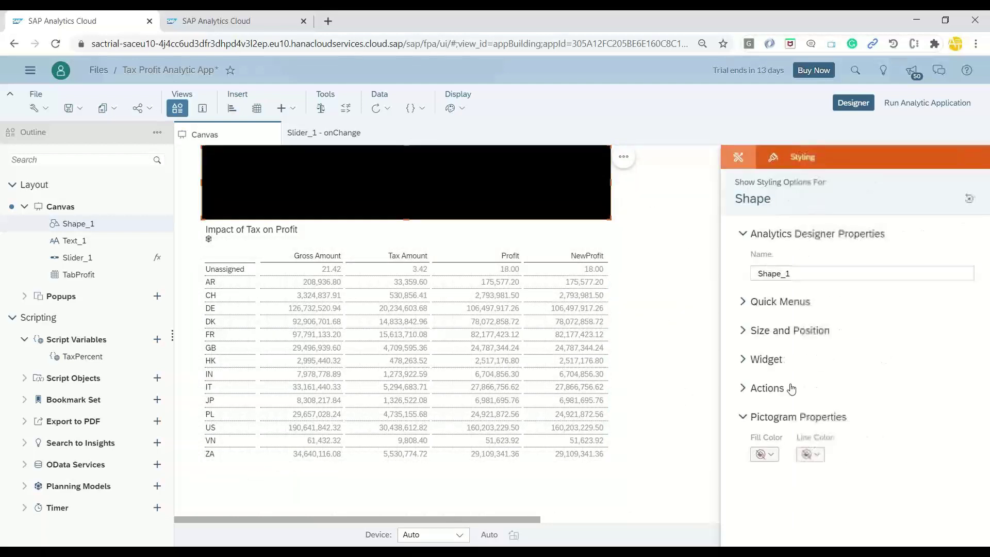
click(751, 330)
click(748, 478)
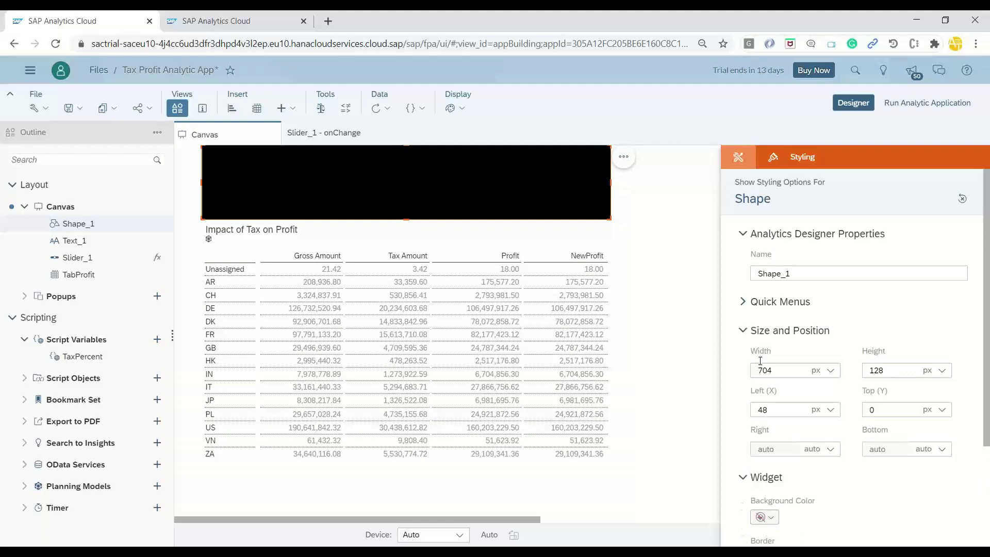
scroll(750, 464, down, 3)
click(750, 447)
scroll(789, 413, down, 2)
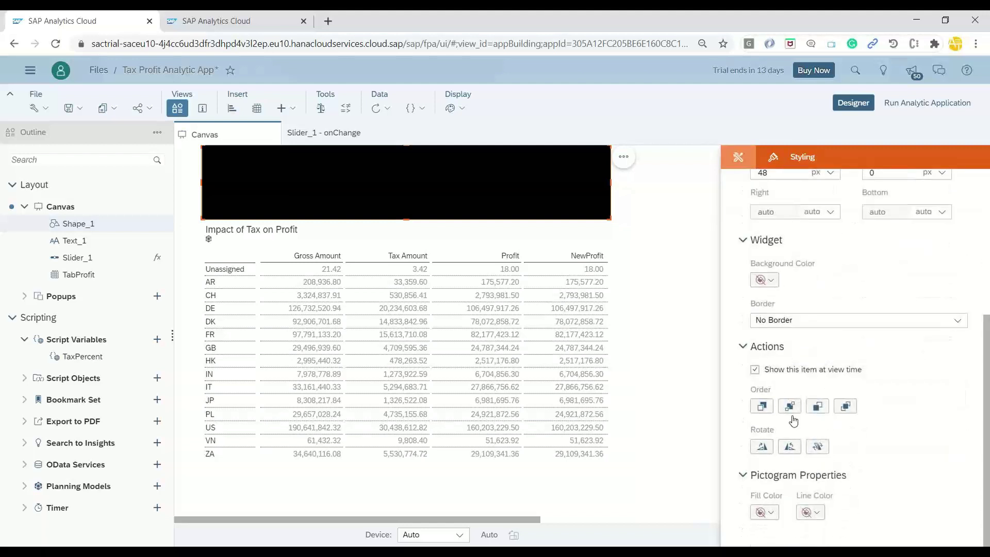
click(789, 406)
Set the Text_1 label's font colour to purple
click(249, 161)
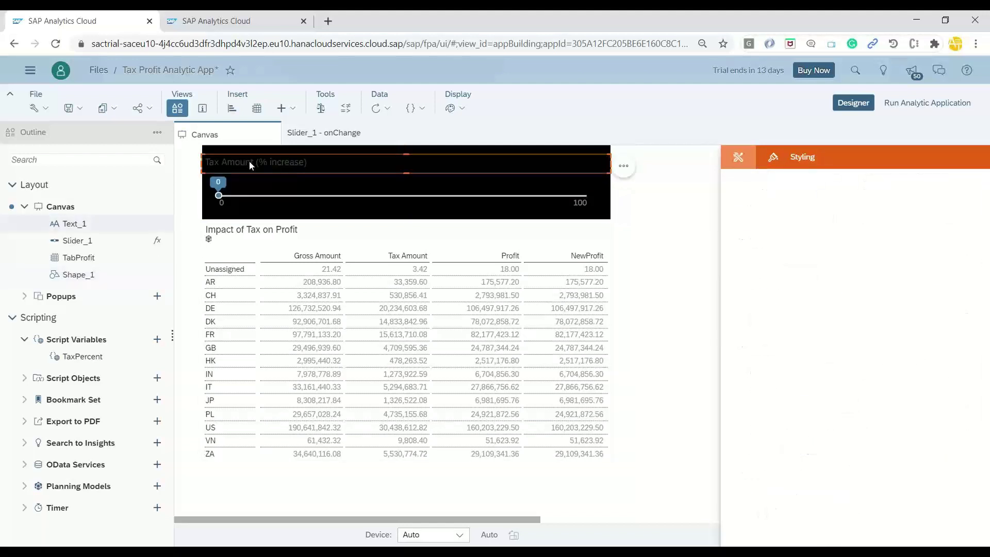
scroll(966, 457, down, 3)
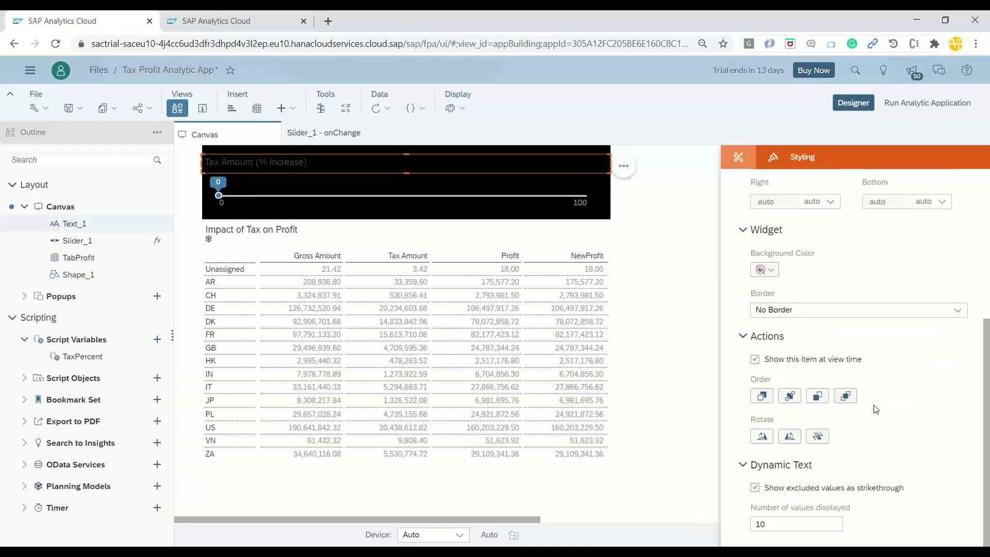
scroll(762, 352, up, 3)
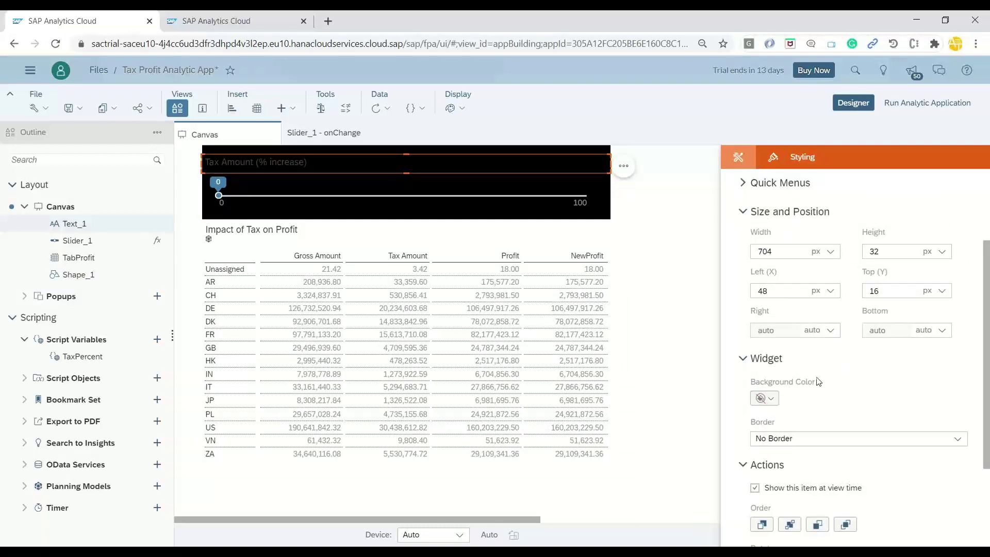
scroll(821, 380, up, 2)
scroll(822, 381, up, 1)
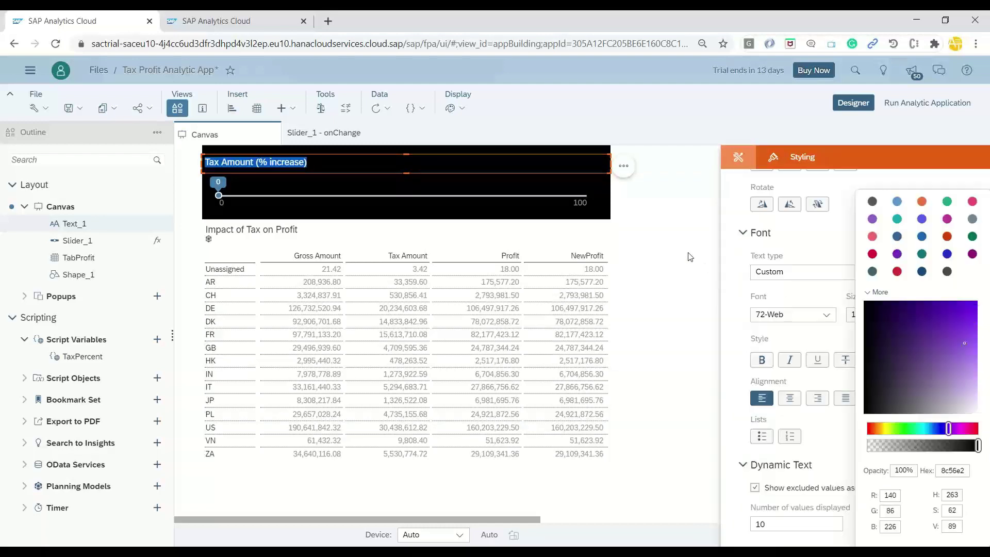
click(685, 254)
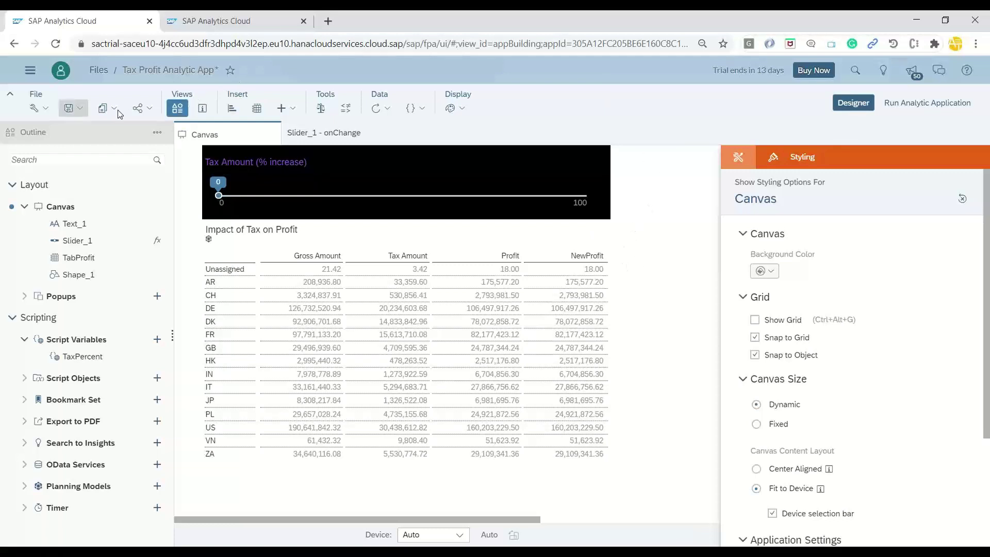
Save the app, reload the running version, and raise the tax slider toward 55
click(78, 109)
click(82, 129)
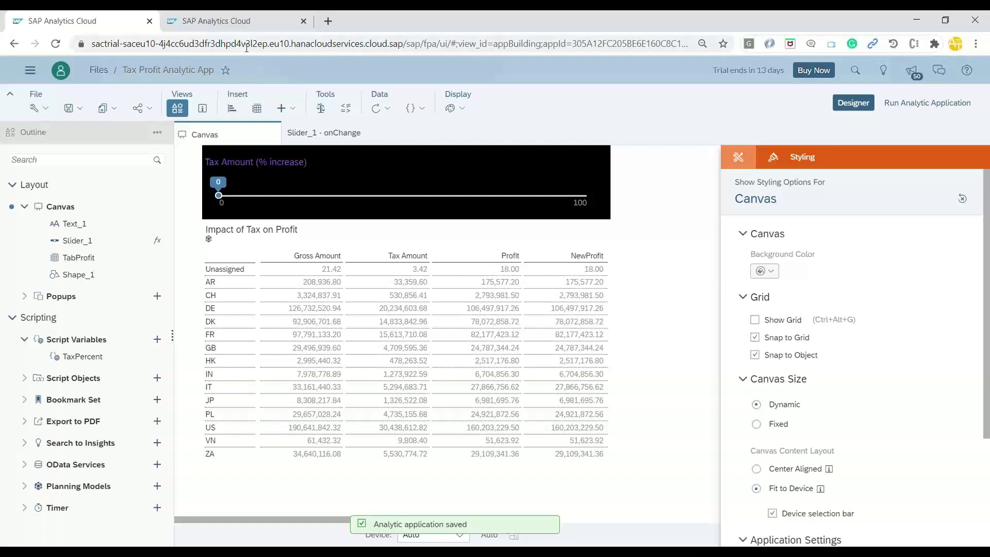
click(242, 22)
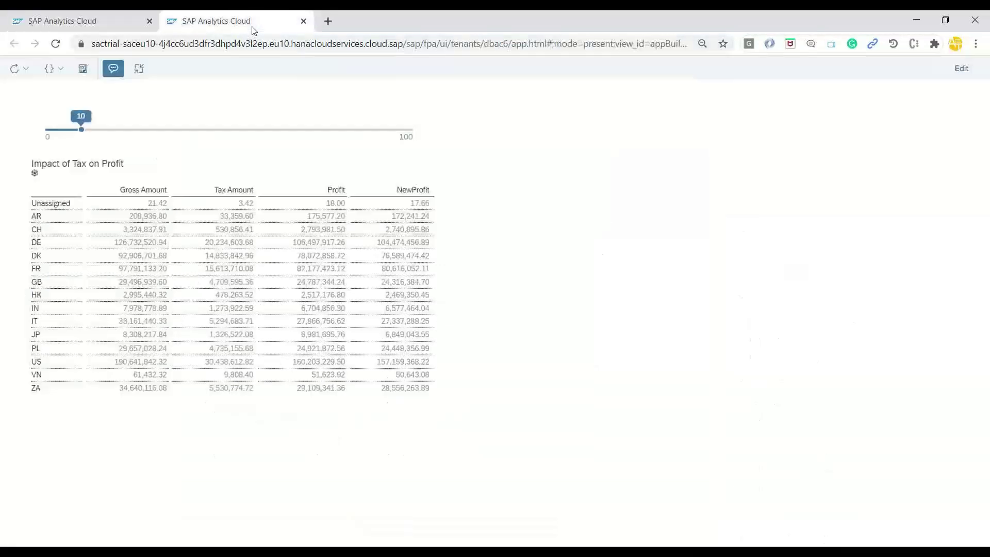
click(56, 43)
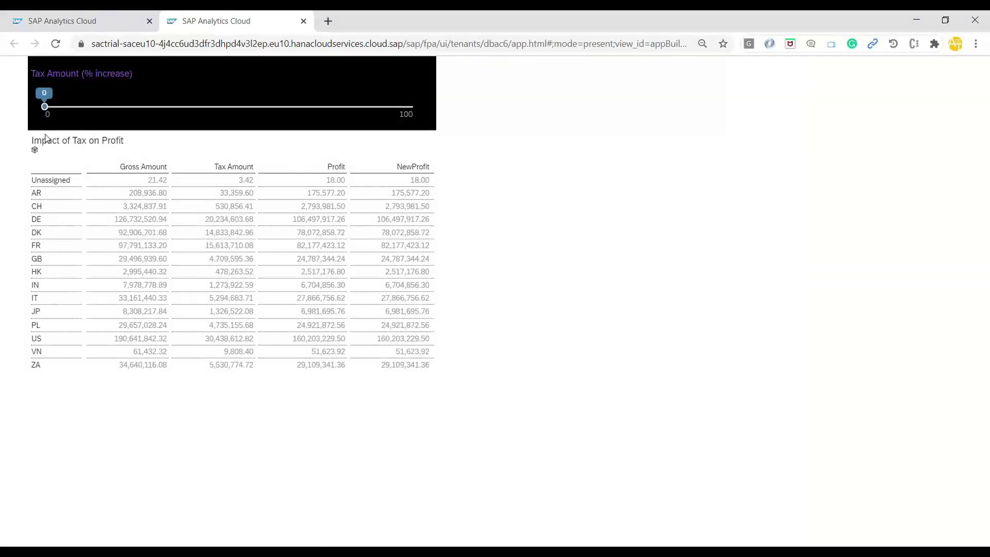
drag(46, 114, 249, 112)
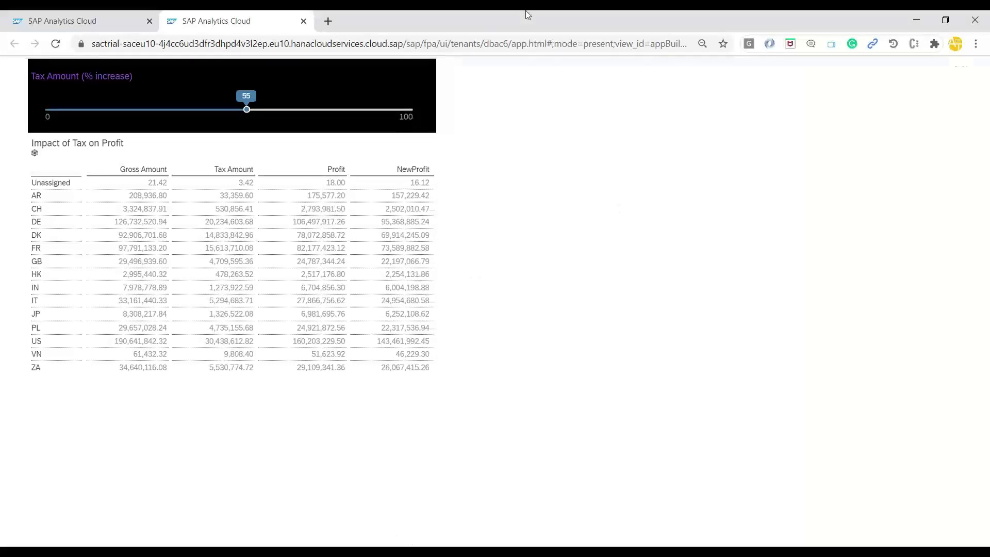
Verify NewProfit at tax 55, e.g. 143,461,992.45 for US and 16.12 Unassigned
mouse_move(414, 18)
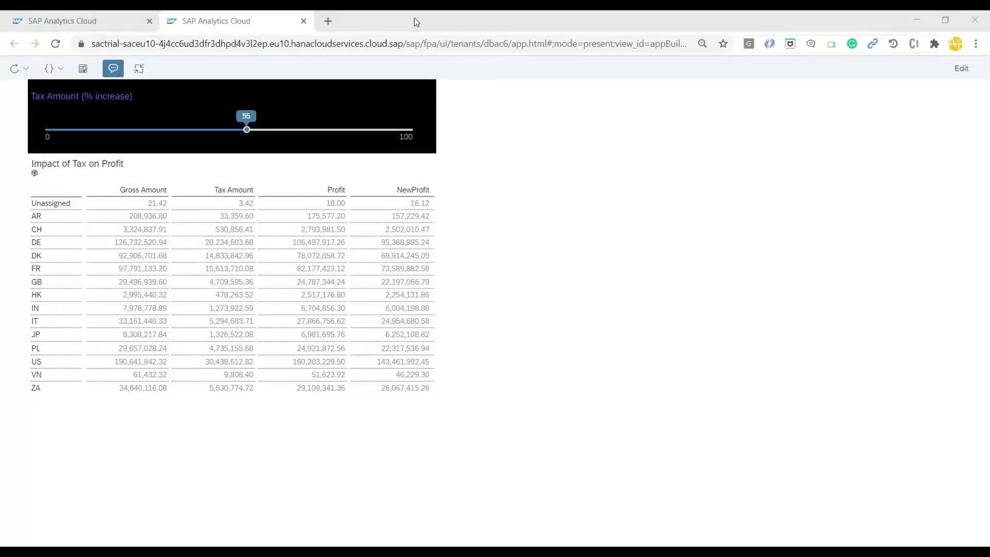